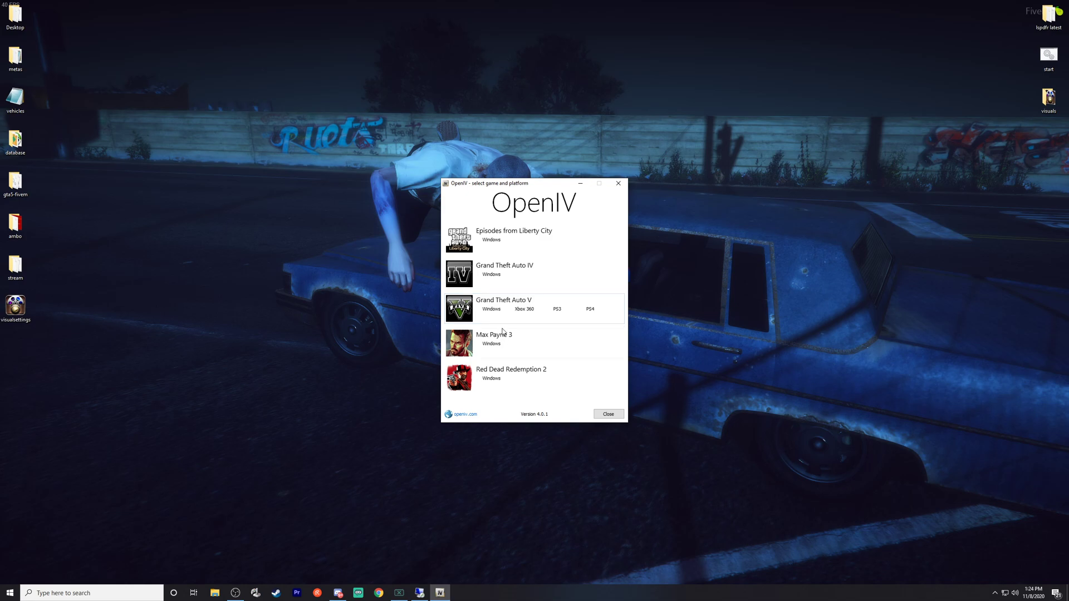
Open GTA V for Windows in OpenIV and browse into mods\update\x64\dlcpacks.
click(494, 310)
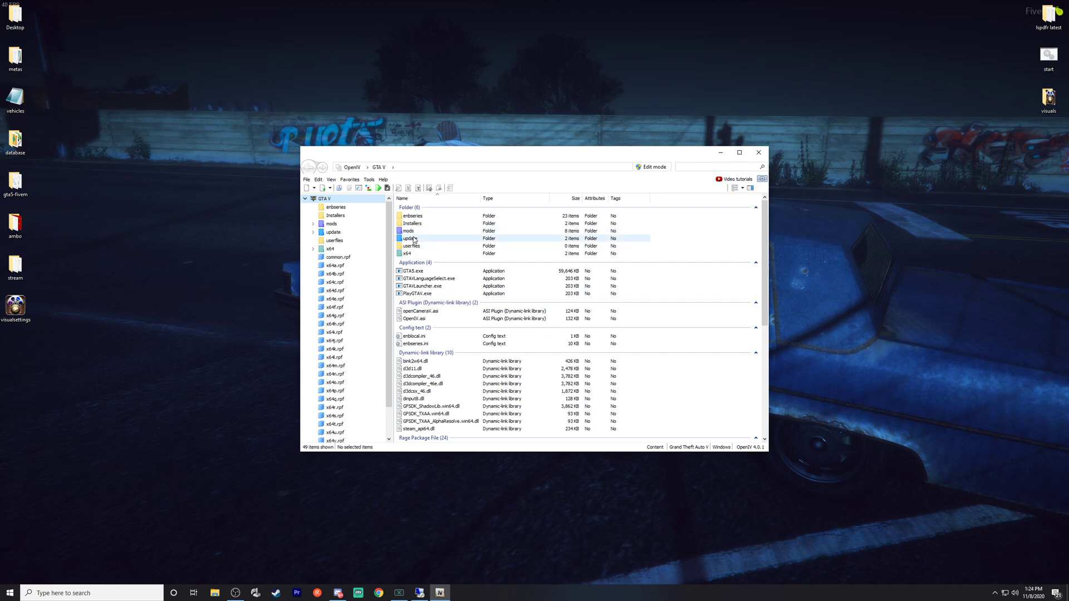
double_click(407, 231)
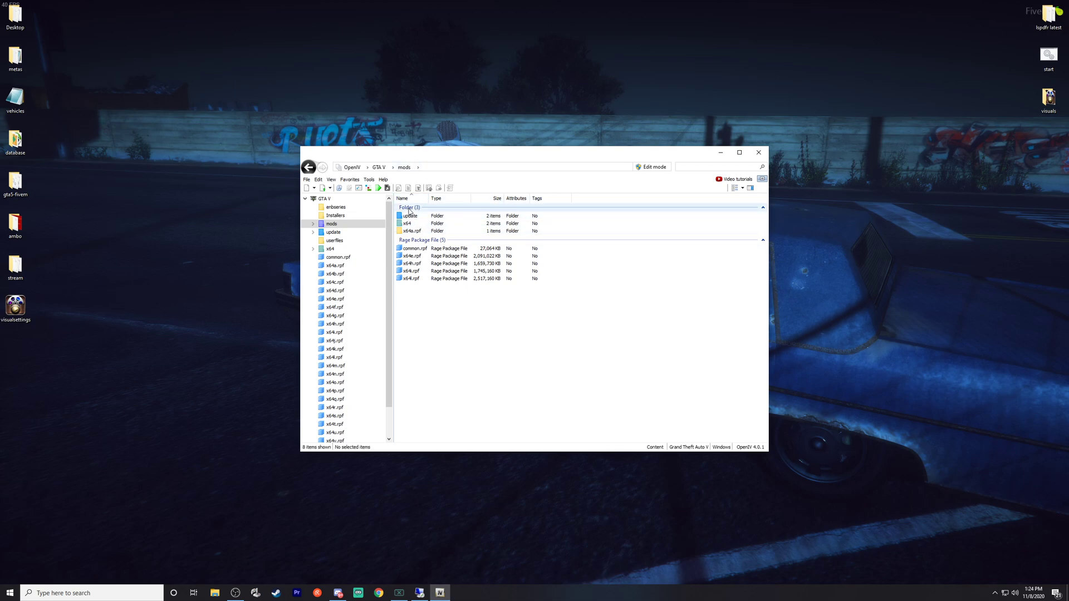
double_click(412, 216)
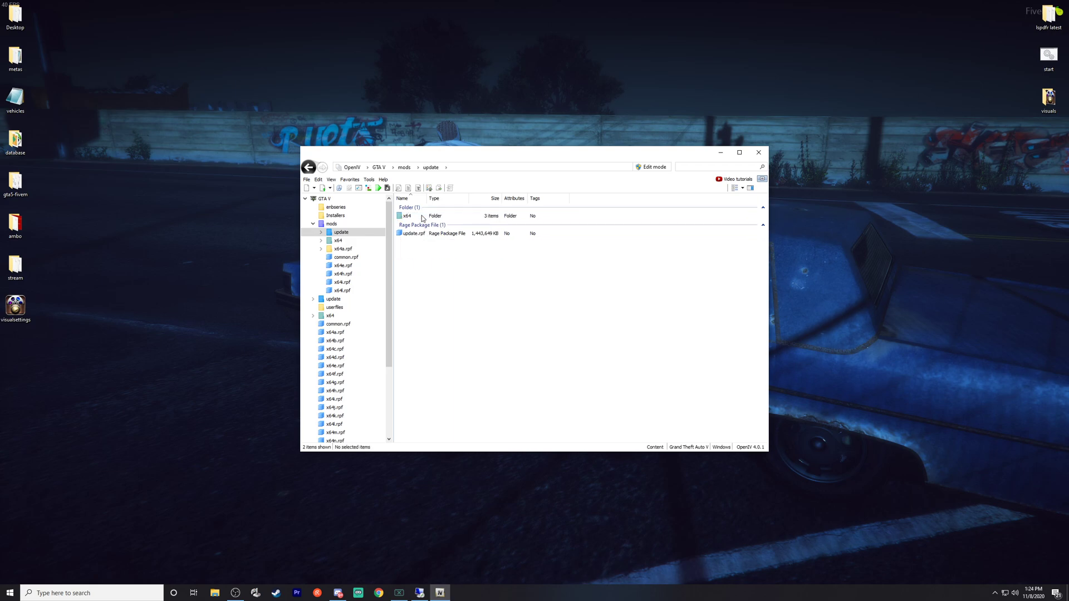
double_click(423, 217)
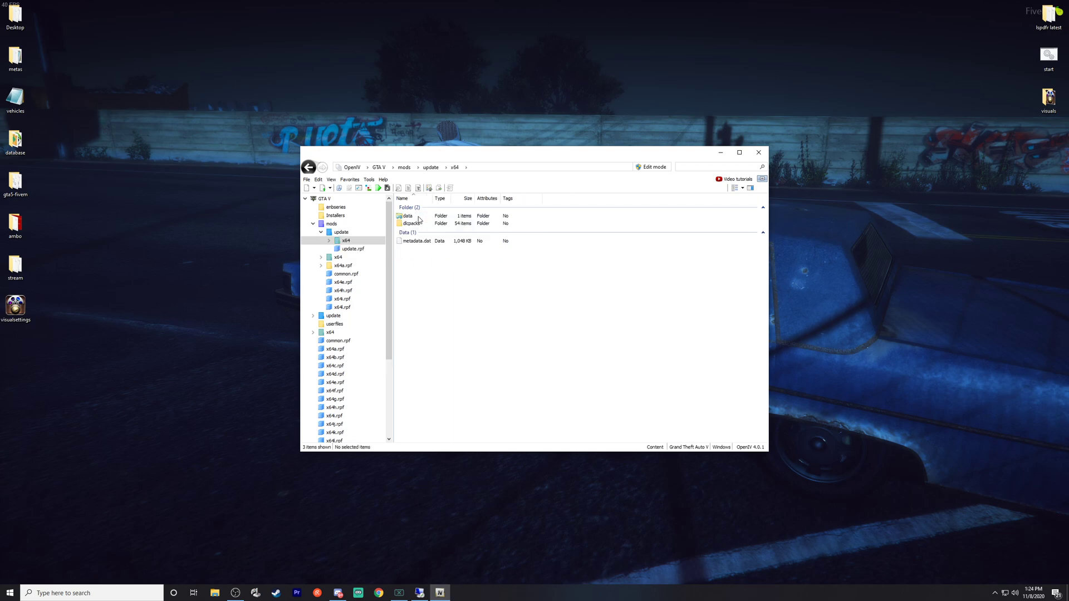
double_click(414, 223)
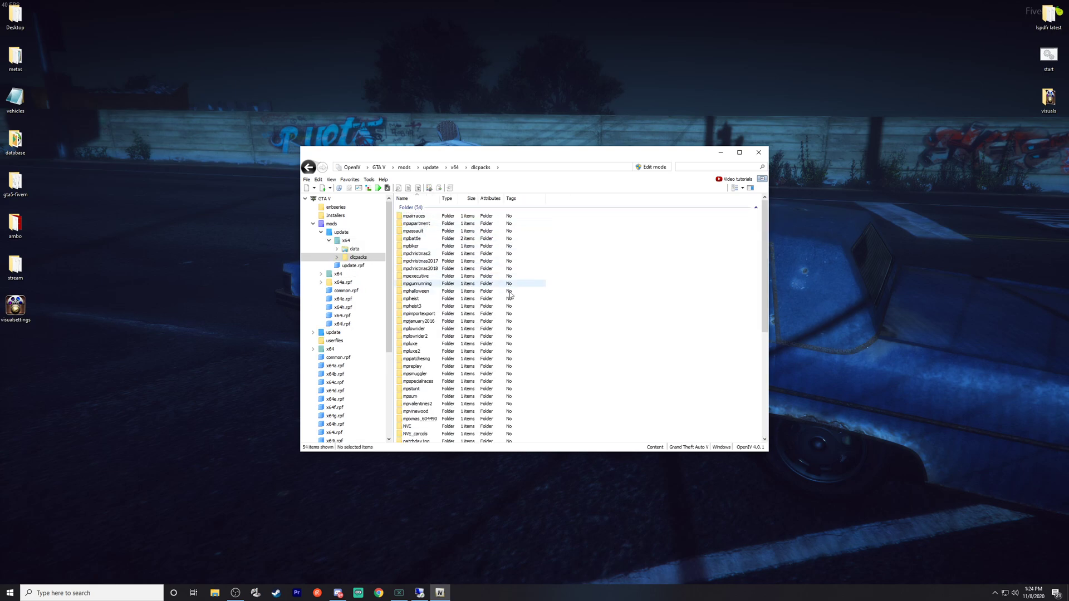
Go through patchday23ng's dlc.rpf into x64\levels\gta5 and open vehicles.rpf.
scroll(510, 295, down, 8)
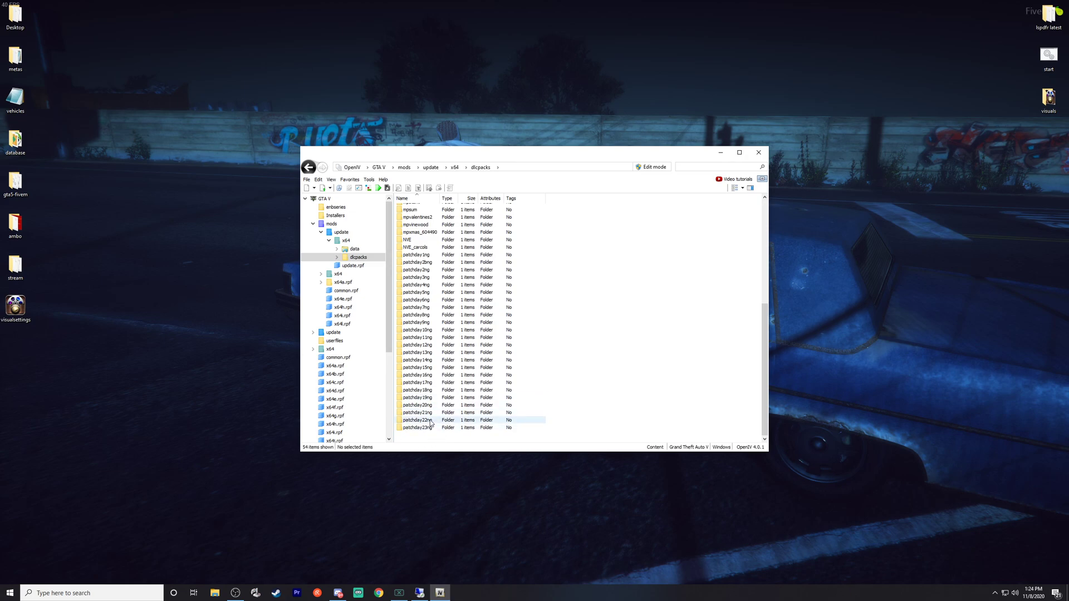
double_click(425, 428)
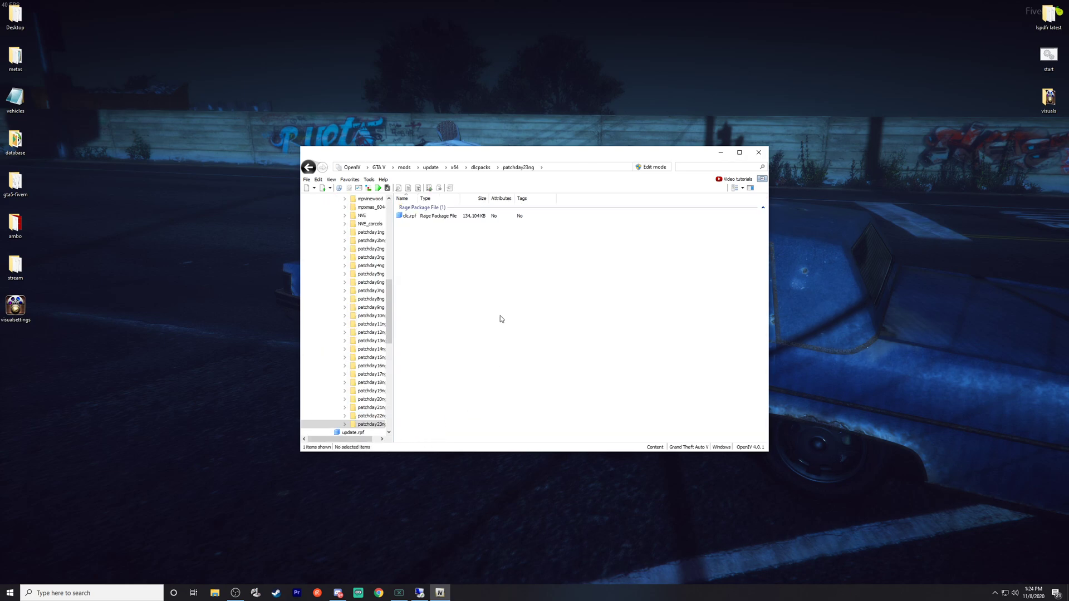
double_click(432, 216)
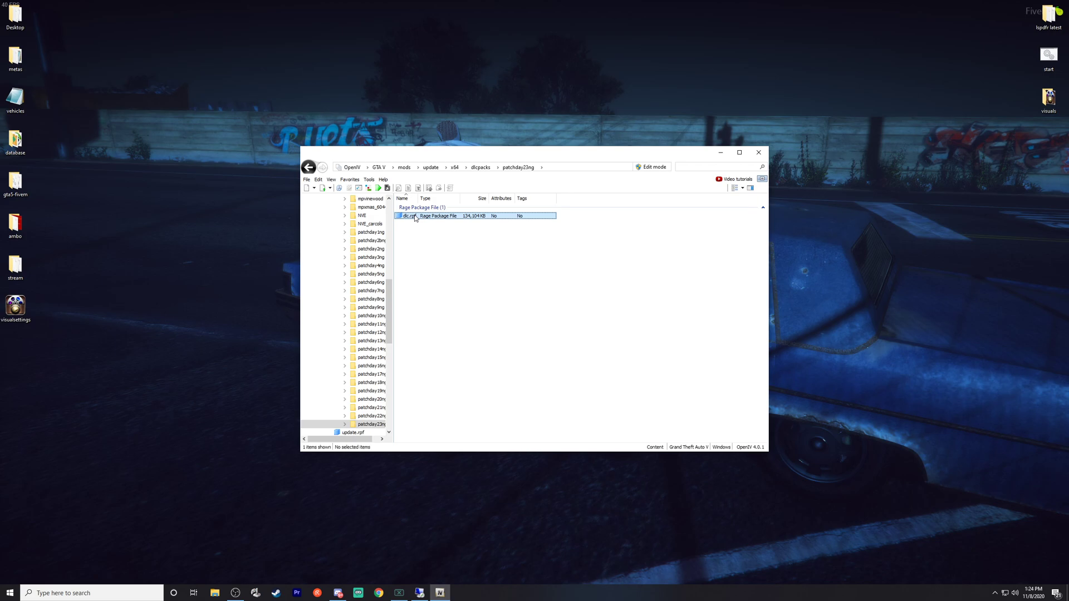
double_click(432, 217)
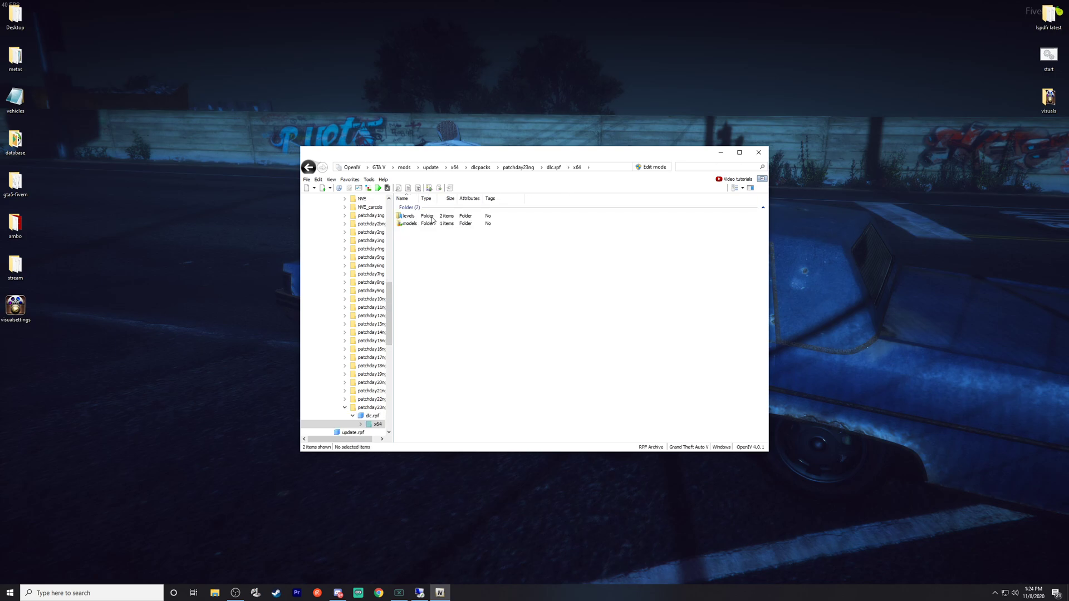
double_click(419, 217)
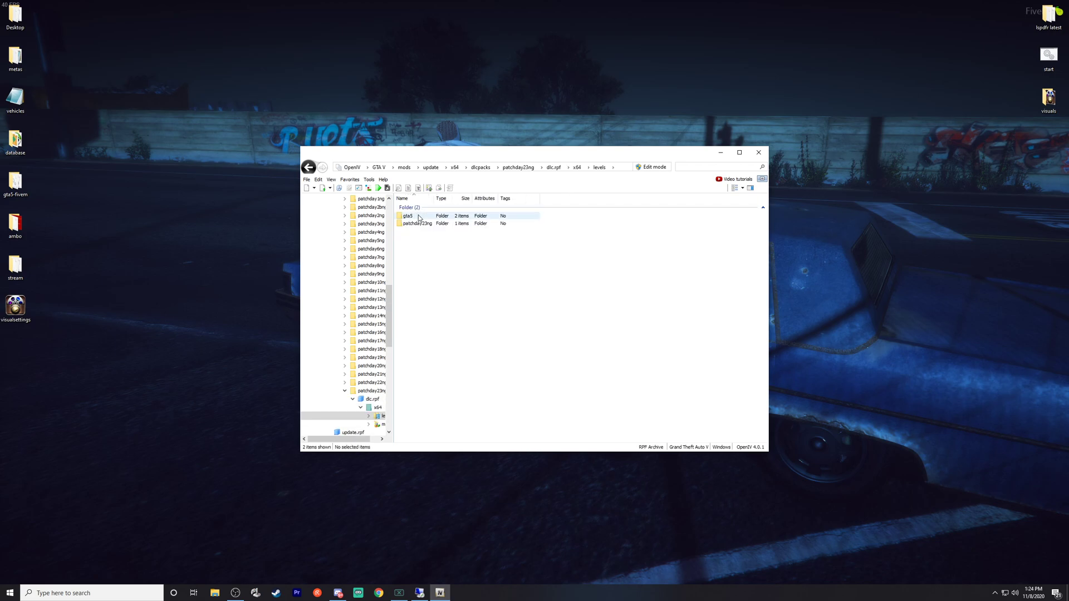
double_click(423, 216)
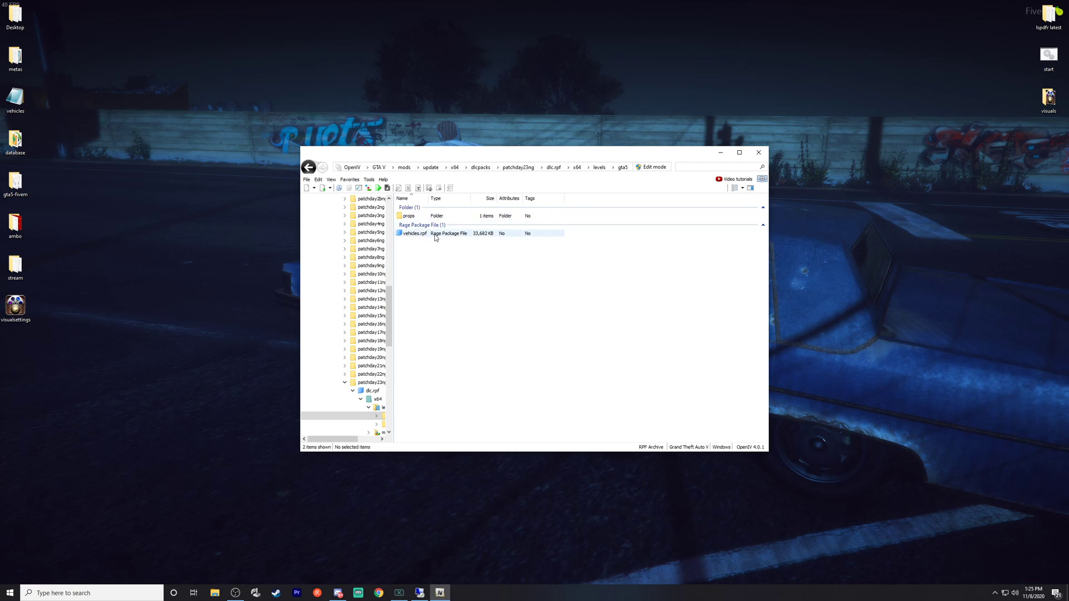
double_click(434, 234)
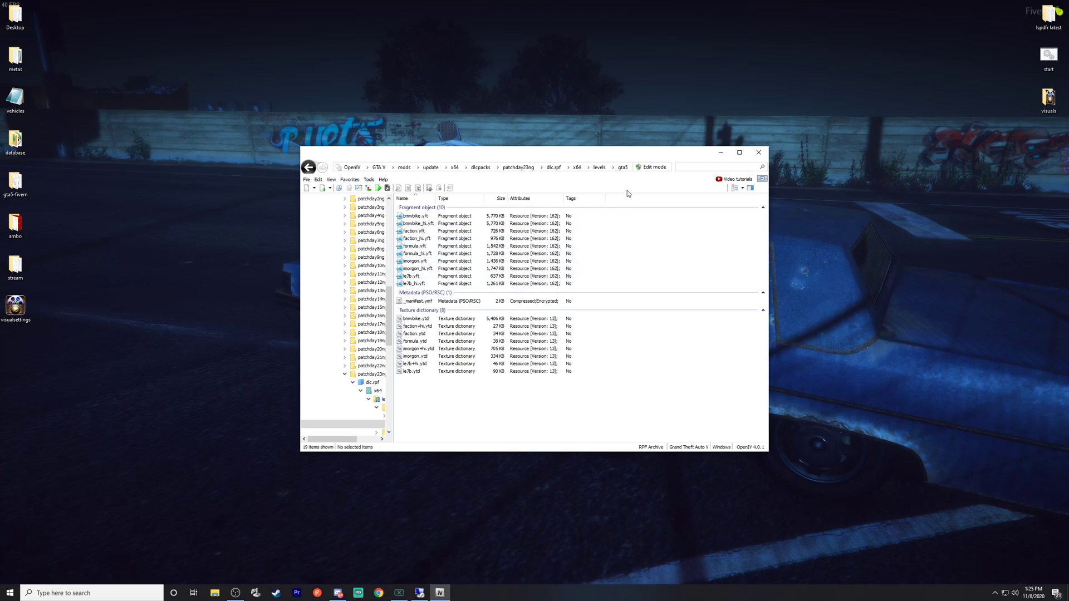
drag(638, 152, 567, 81)
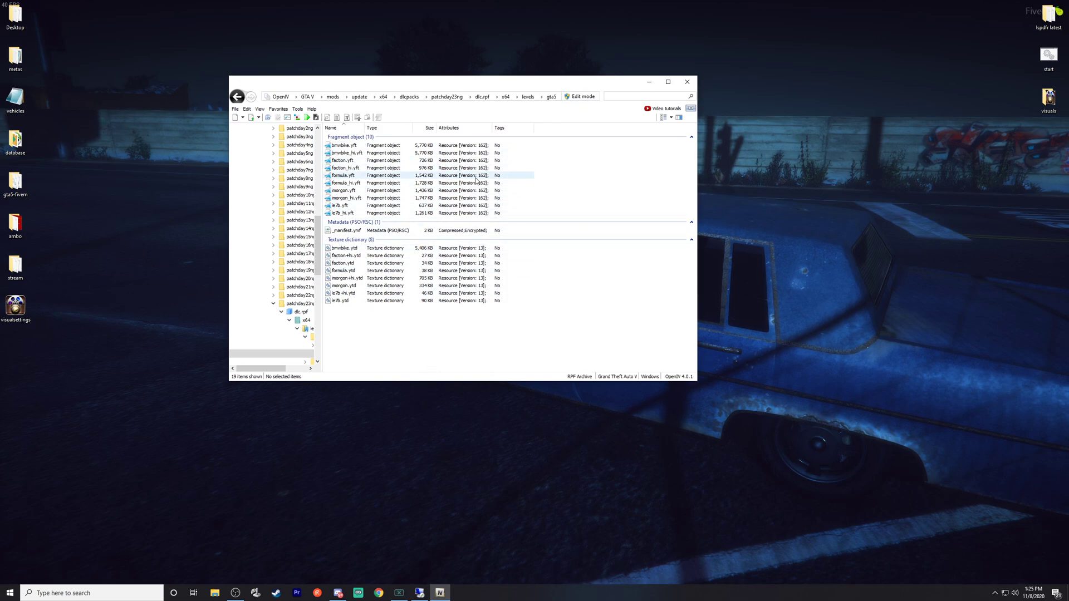
In File Explorer, go to Desktop\zeakor cars\2018 Dodge Charger.
click(216, 593)
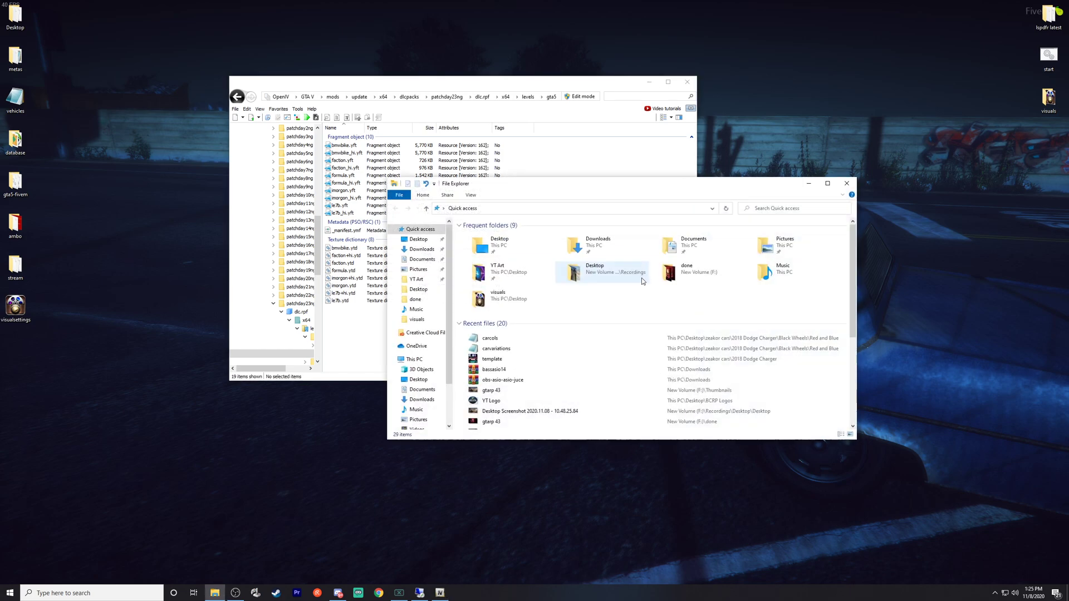
click(419, 239)
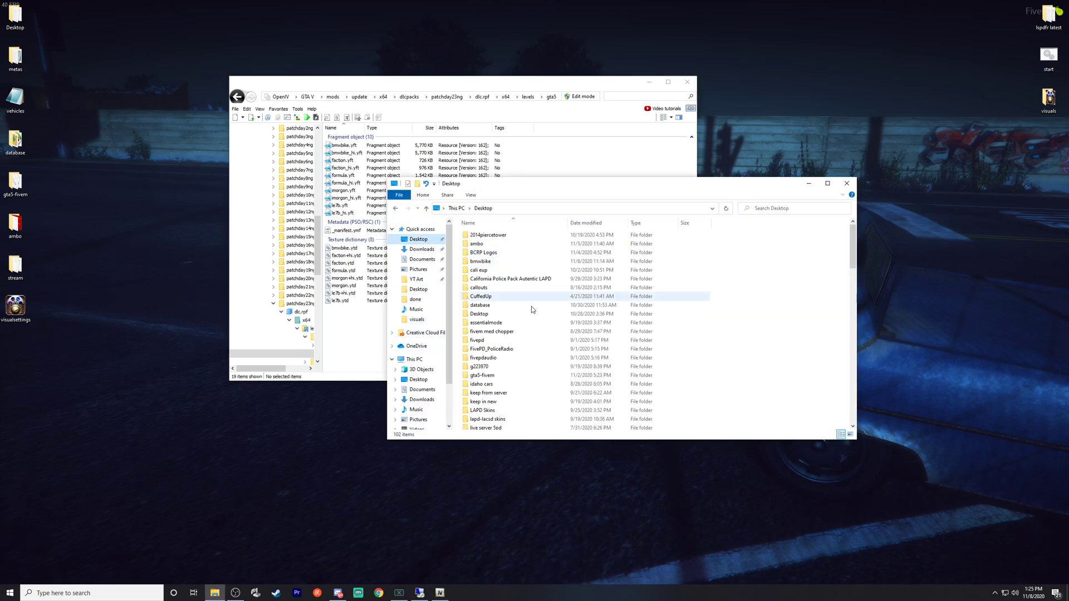
scroll(531, 307, down, 7)
double_click(482, 399)
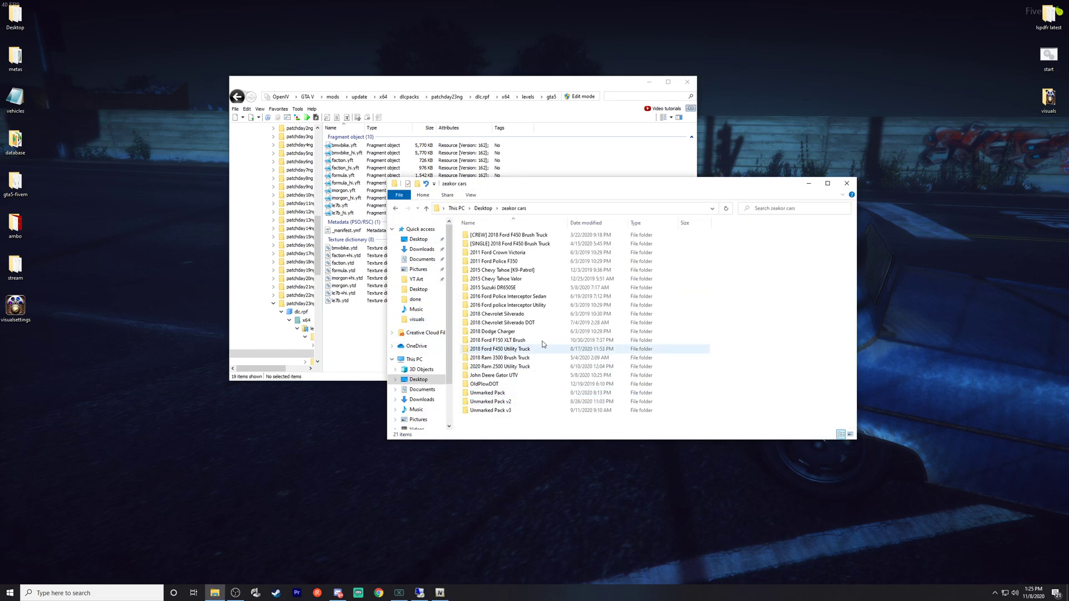
double_click(509, 331)
mouse_move(609, 182)
mouse_down()
mouse_move(741, 243)
mouse_move(826, 307)
mouse_up()
Open Black Wheels\Red and Blue and select chgr.yft, chgr.ytd and chgr_hi.yft.
drag(730, 312, 696, 313)
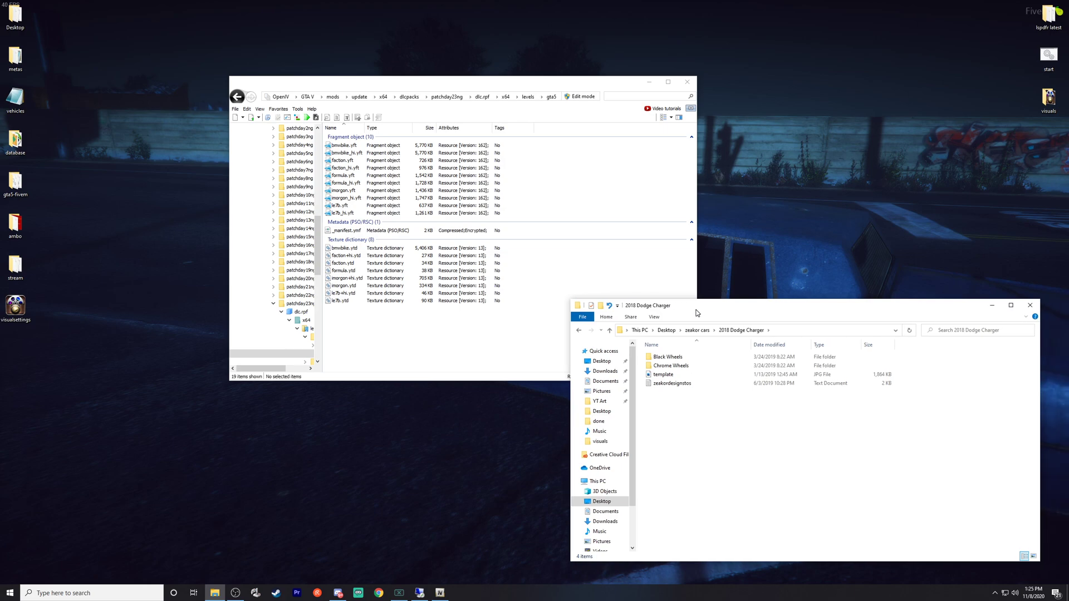
double_click(670, 357)
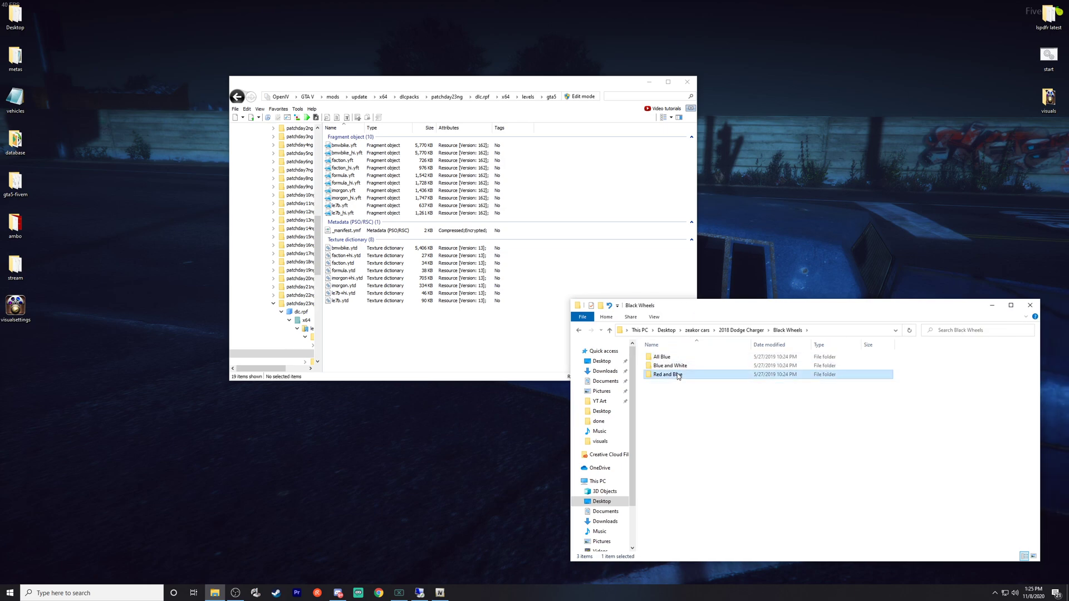
double_click(675, 375)
click(677, 374)
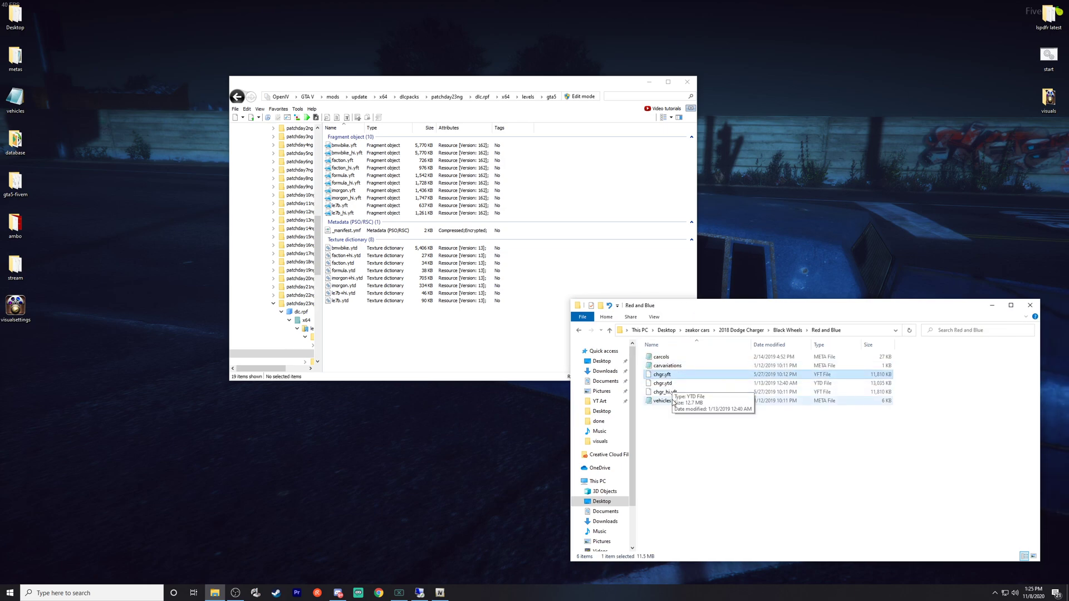
shift+click(684, 394)
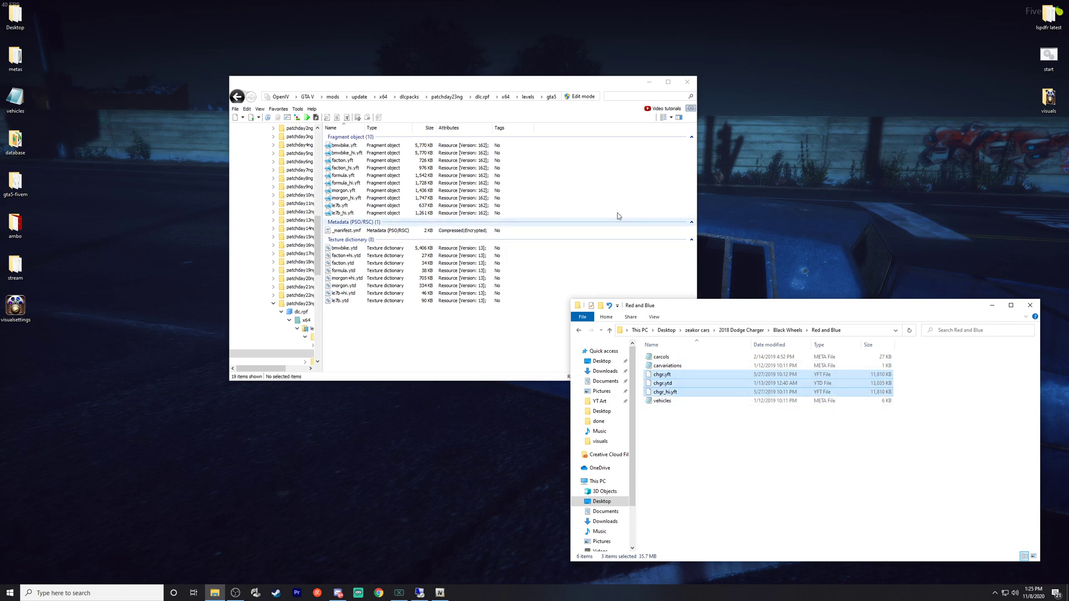
Switch the vehicles.rpf archive into edit mode.
click(562, 89)
click(581, 96)
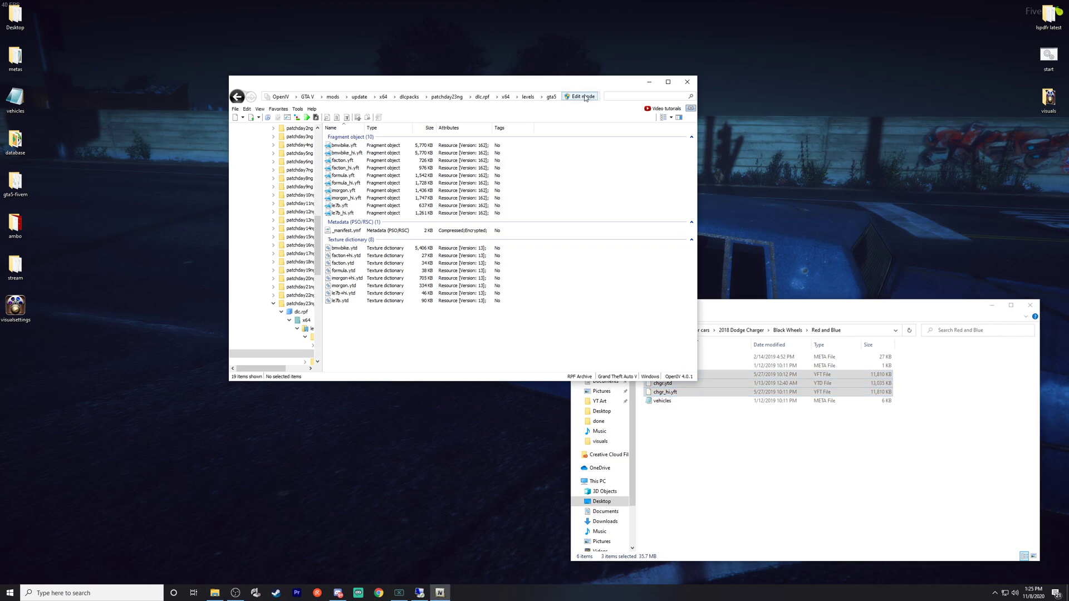
click(563, 324)
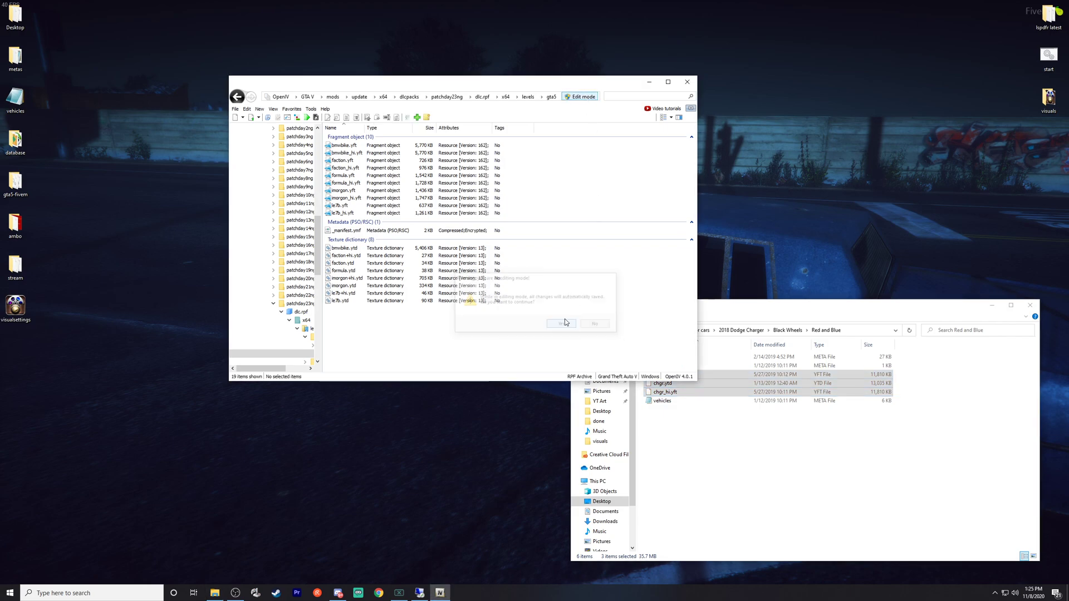
Drag the three chgr files into vehicles.rpf and preview the police car model from the side.
click(731, 310)
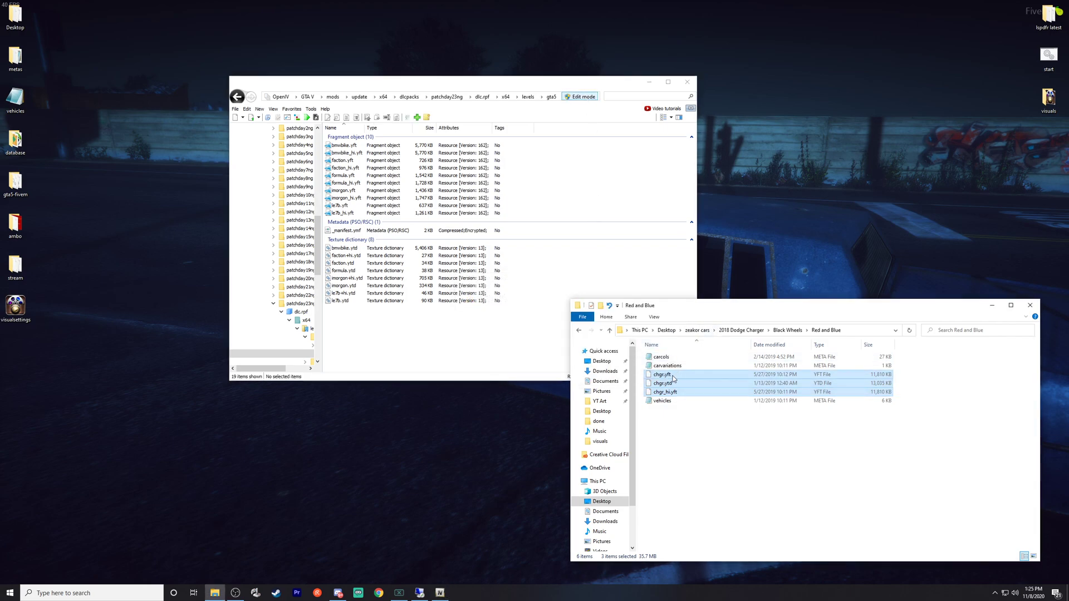
drag(675, 378, 526, 302)
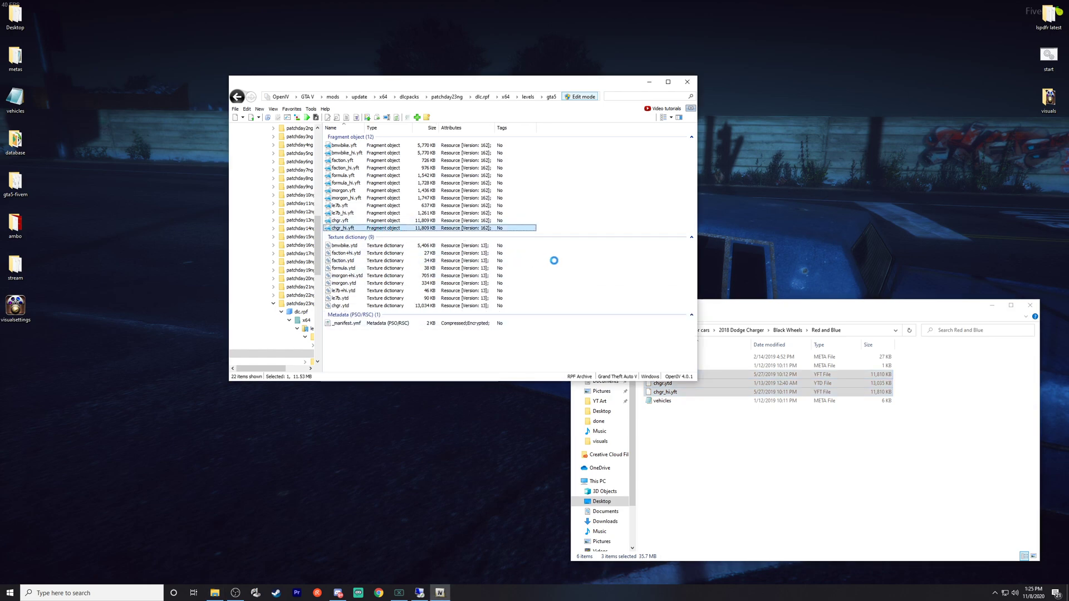
drag(563, 261, 435, 268)
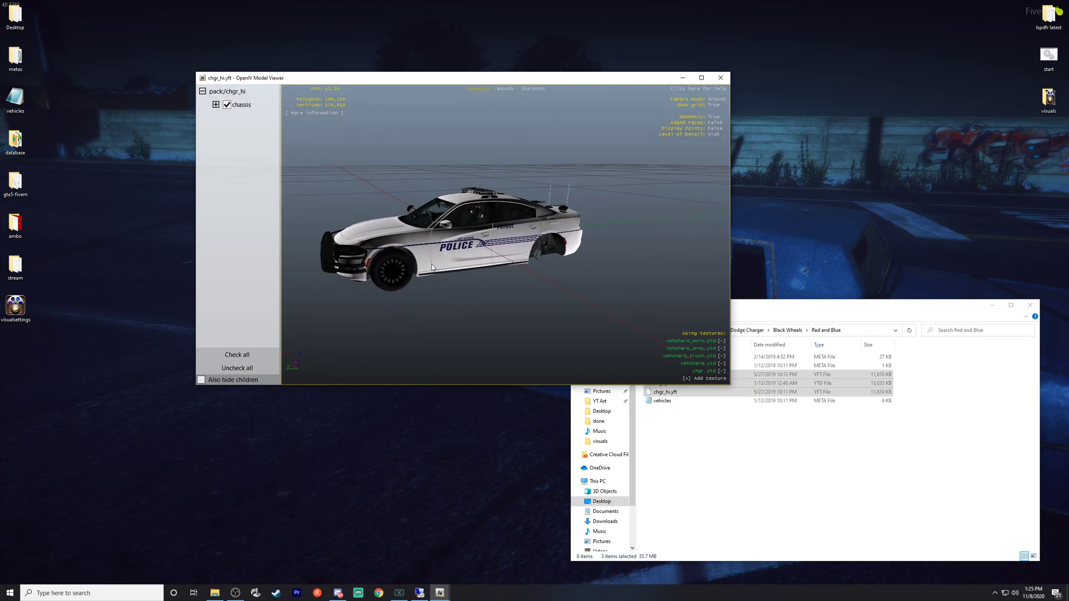
click(720, 77)
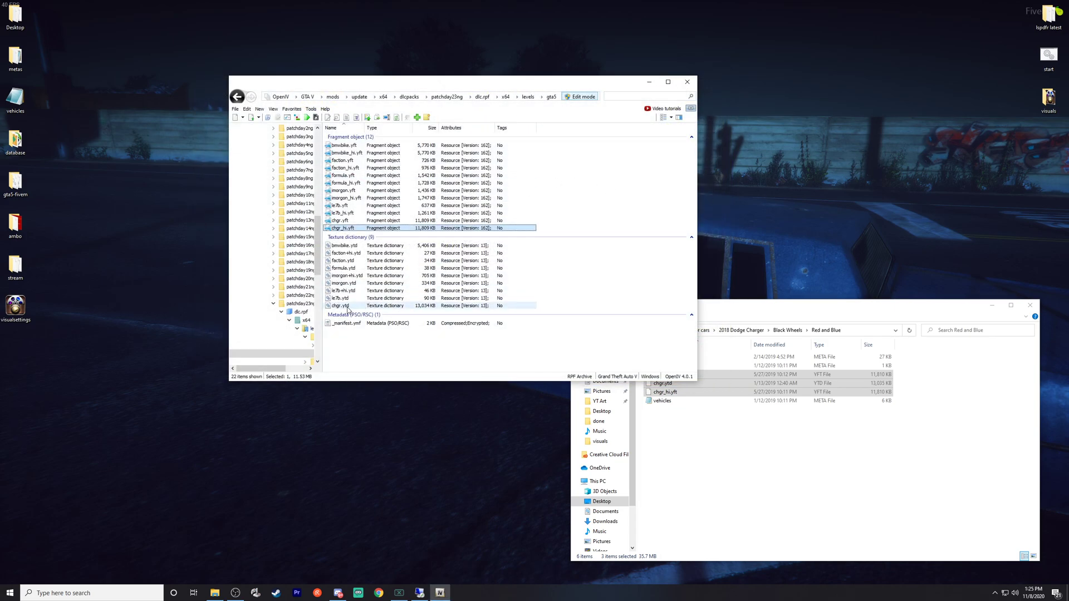
Open chgr.ytd in the Texture editor, filter by 'sign' and pan around charger_sign_2.
double_click(345, 306)
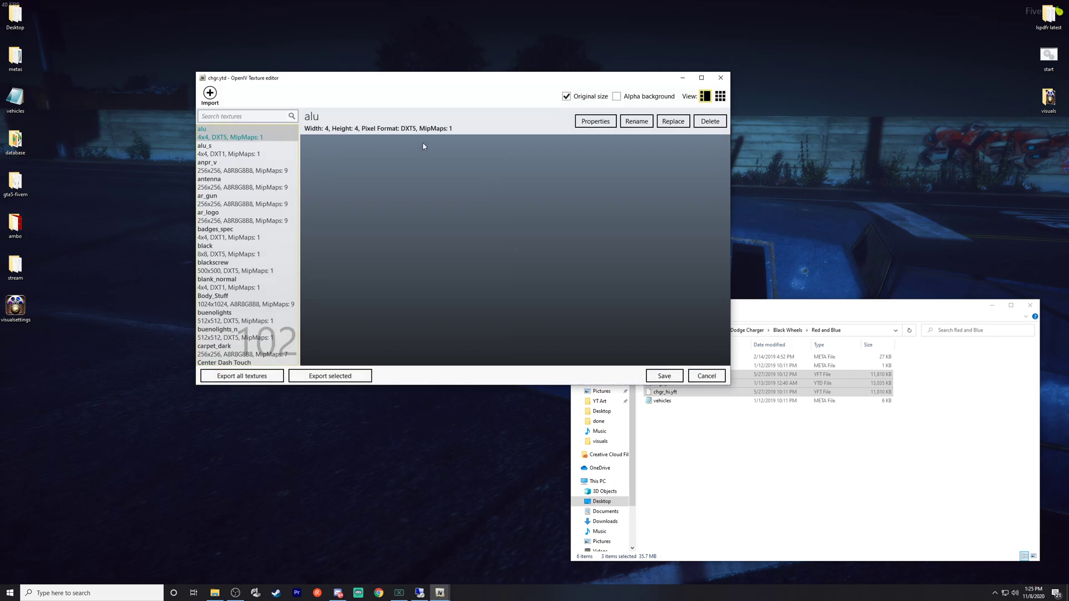
click(265, 117)
text(sign)
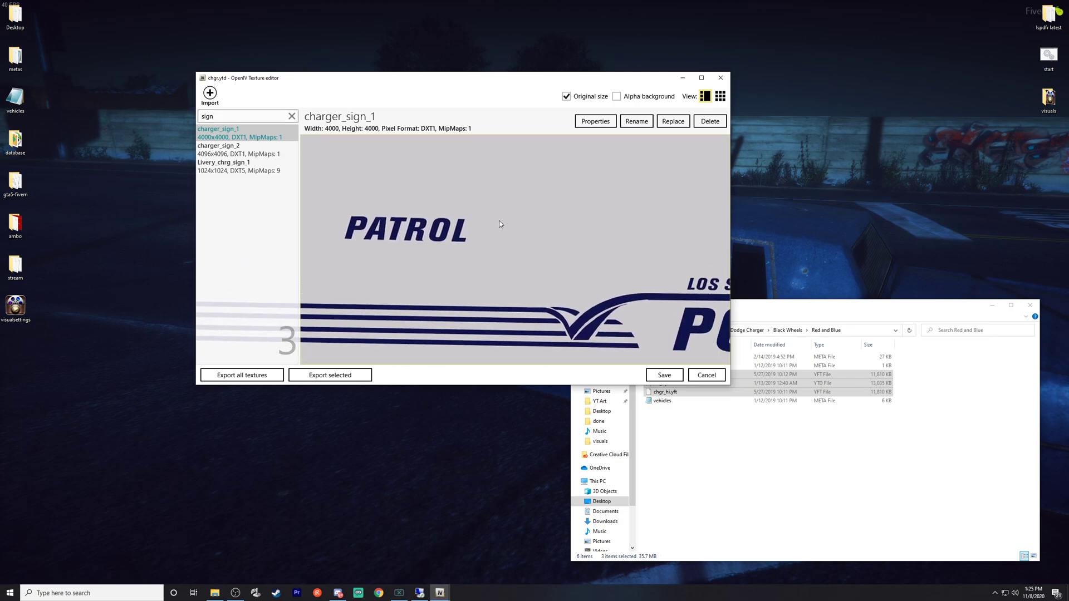
click(248, 146)
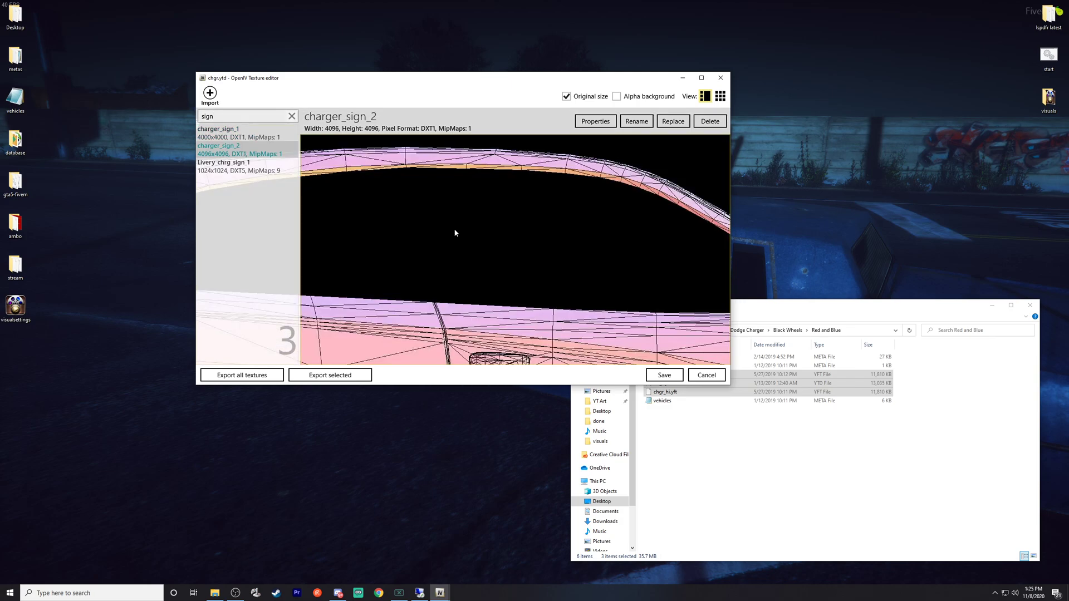
drag(509, 303, 446, 242)
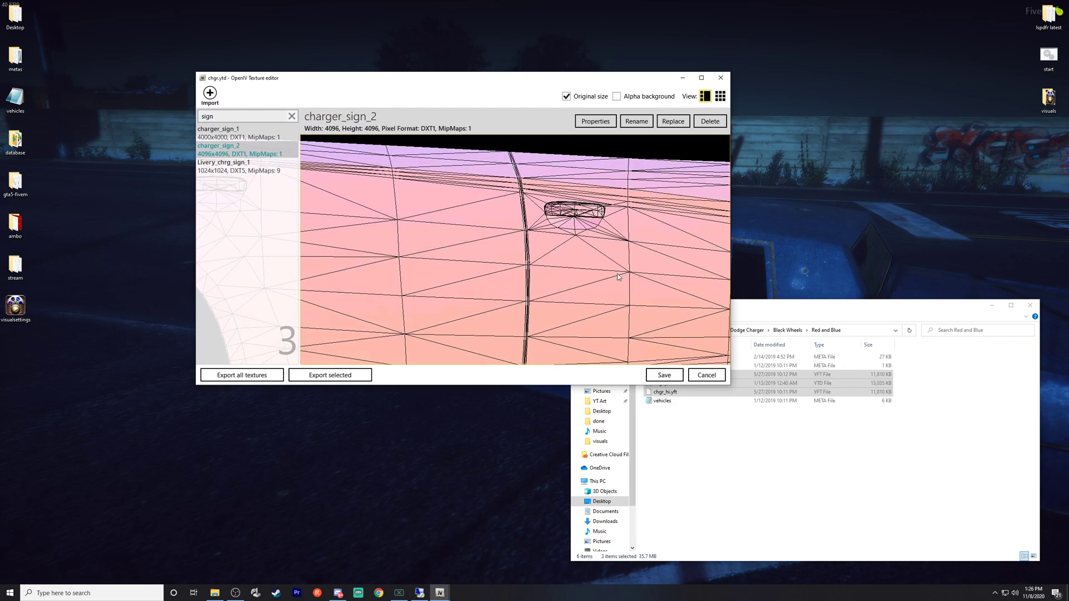
drag(617, 276, 254, 141)
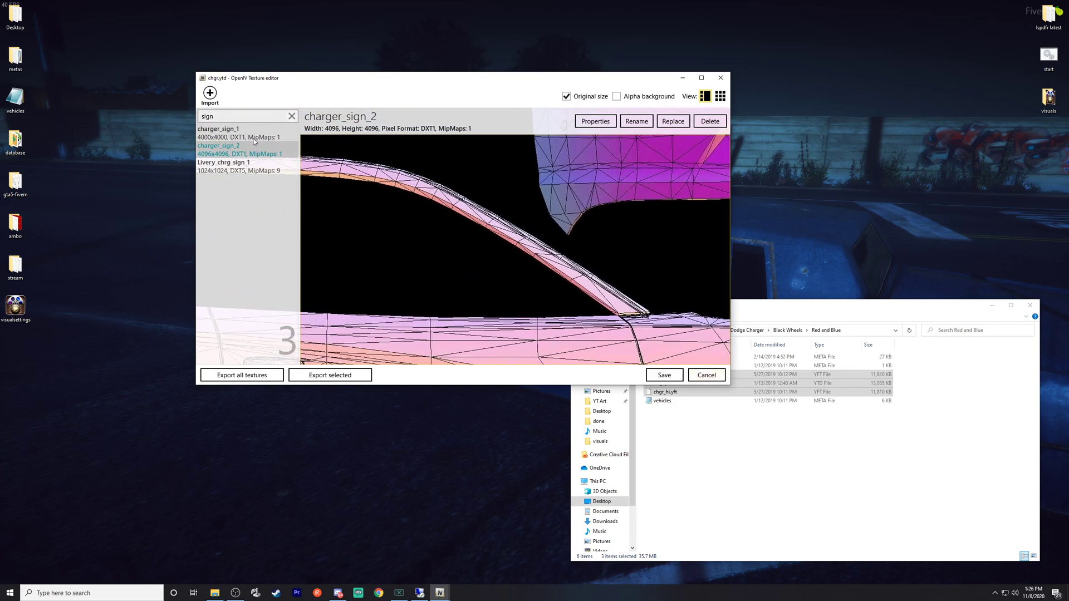
Display charger_sign_1 and pan across its PATROL lettering.
click(248, 131)
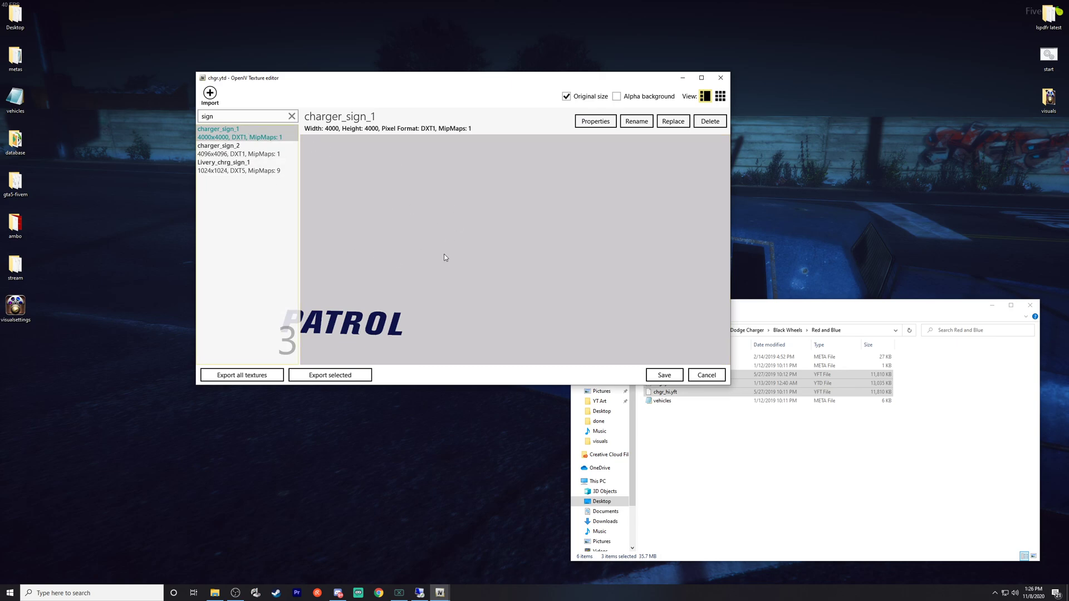
drag(445, 257, 545, 228)
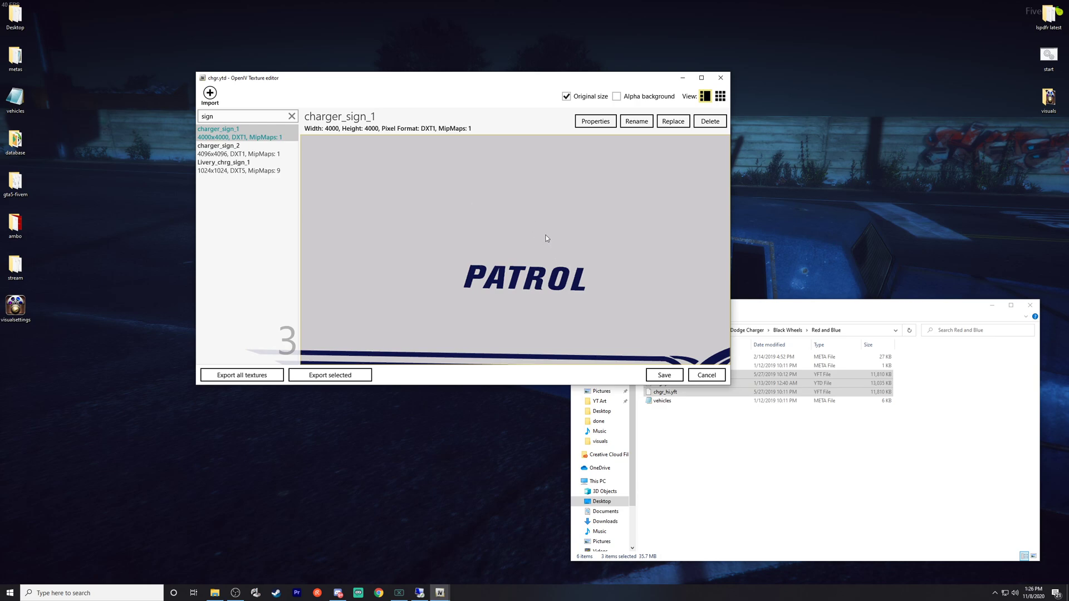
drag(546, 238, 507, 269)
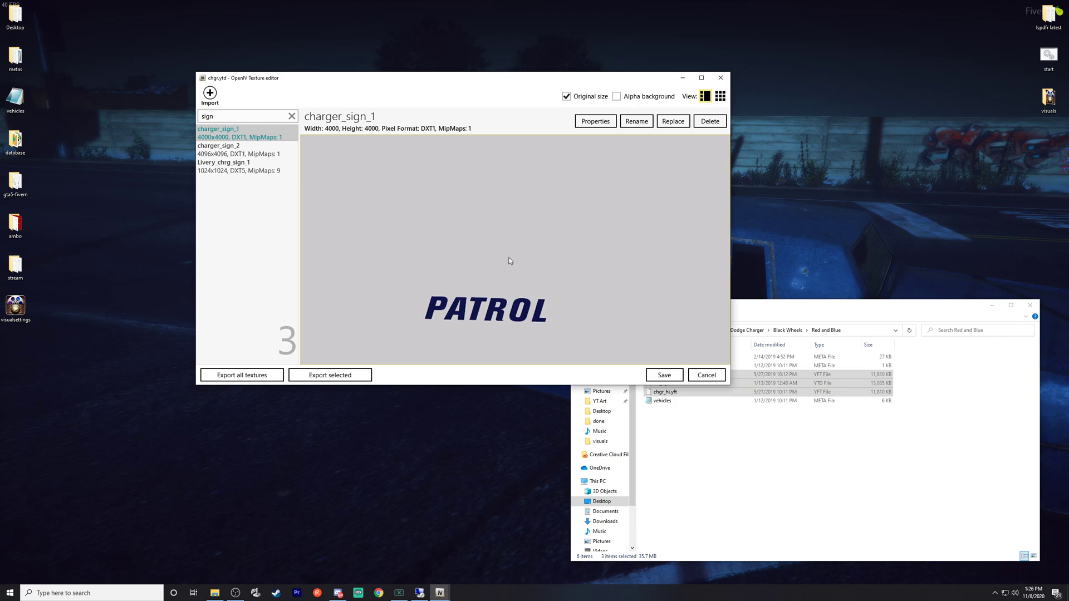
Go back to the 2018 Dodge Charger folder and preview template.jpg in Photos, then close it.
click(773, 337)
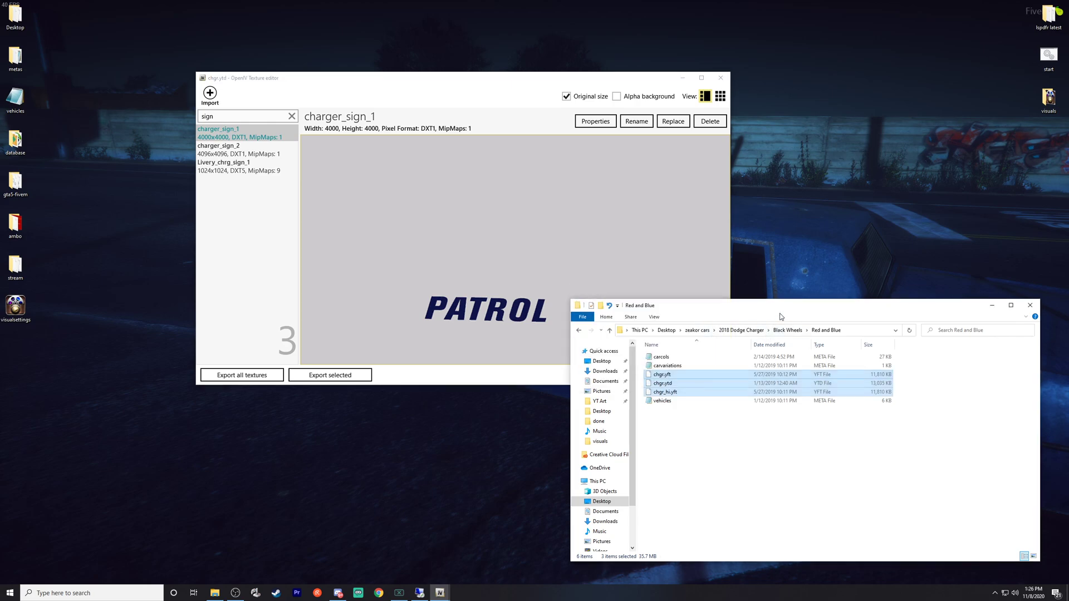
click(579, 331)
click(579, 331)
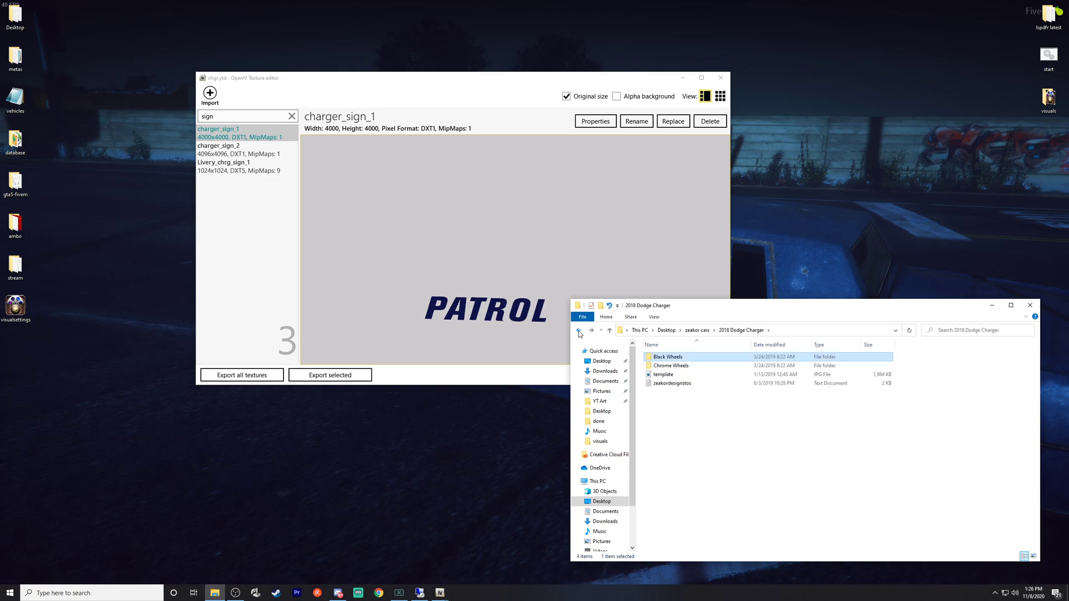
double_click(665, 375)
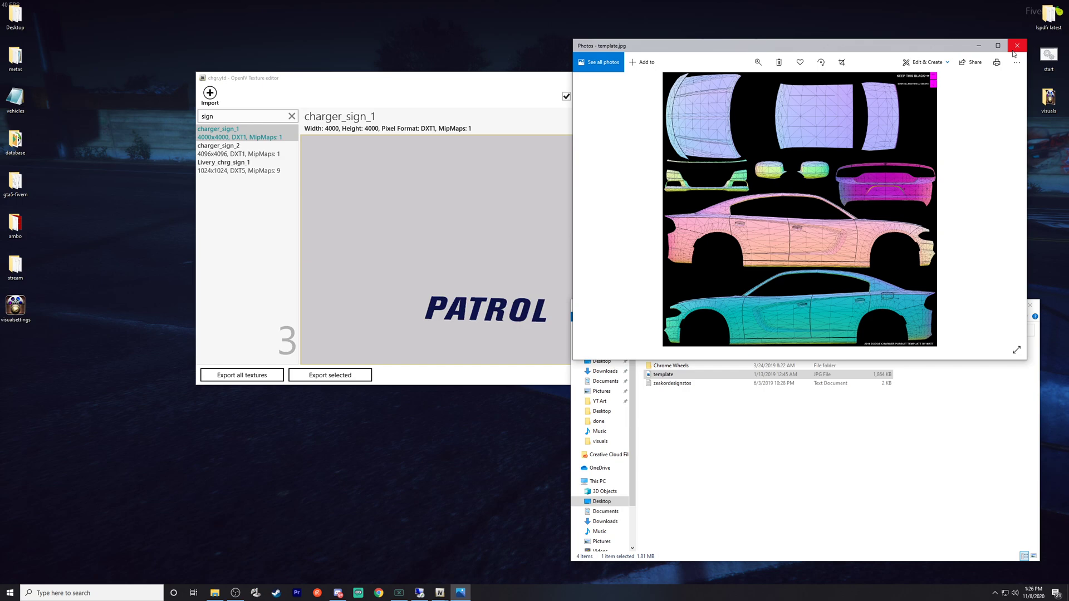
click(1013, 52)
click(1017, 51)
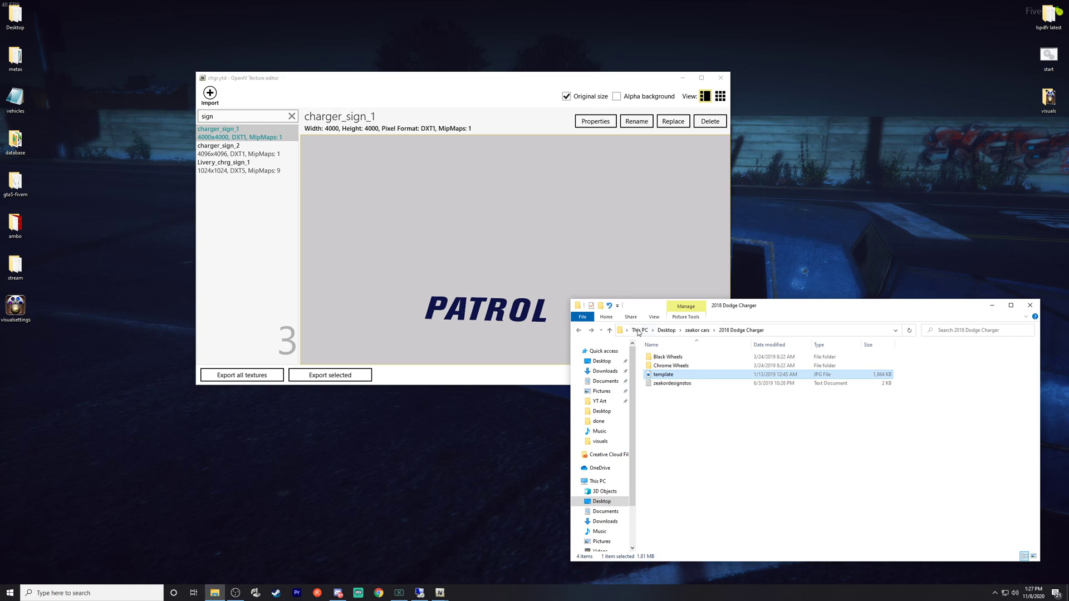
Import Livery_chrg_sign_1 from 2016 Dodge Charger\LASD\4k into chgr.ytd with default options.
key(alt+Left)
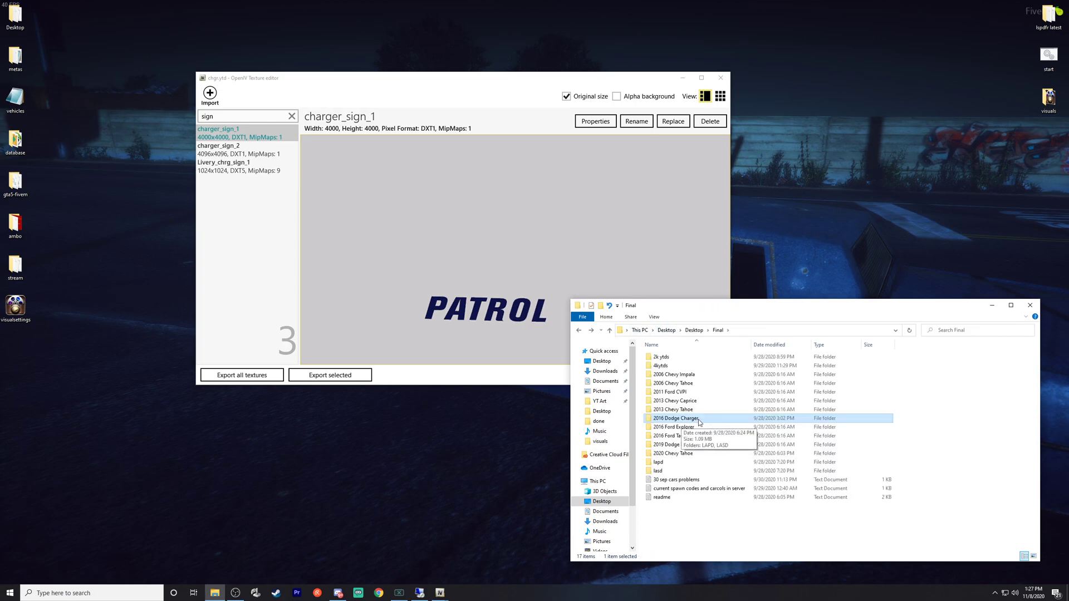
double_click(676, 418)
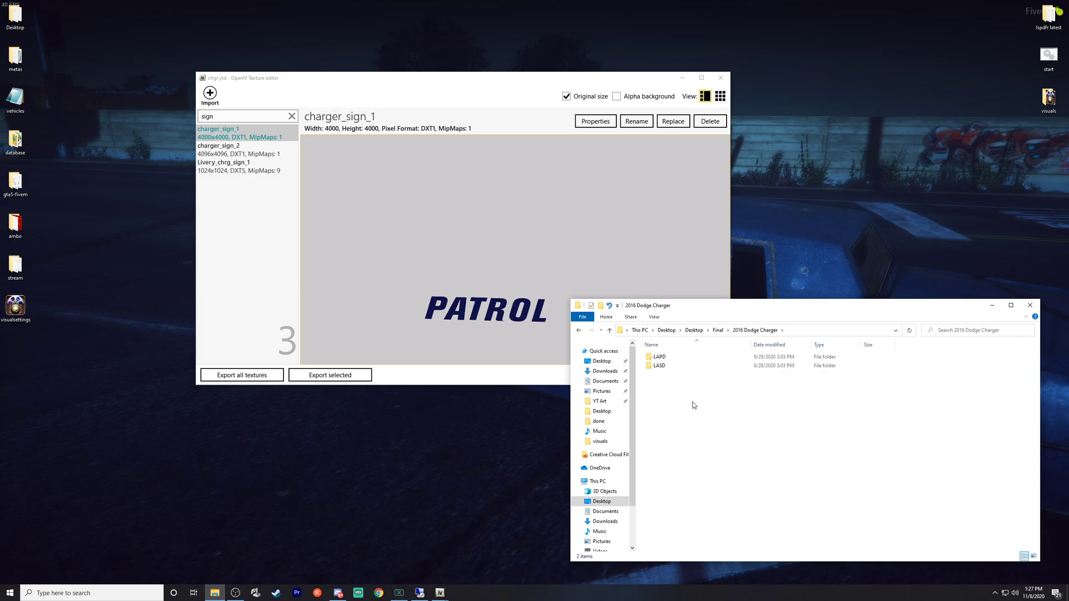
double_click(666, 368)
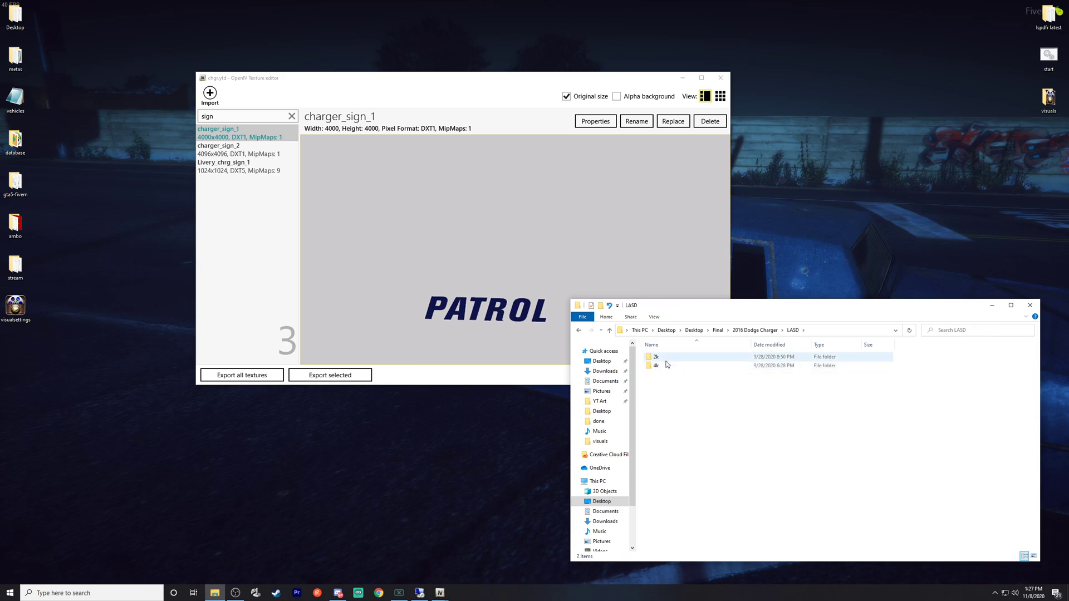
double_click(667, 368)
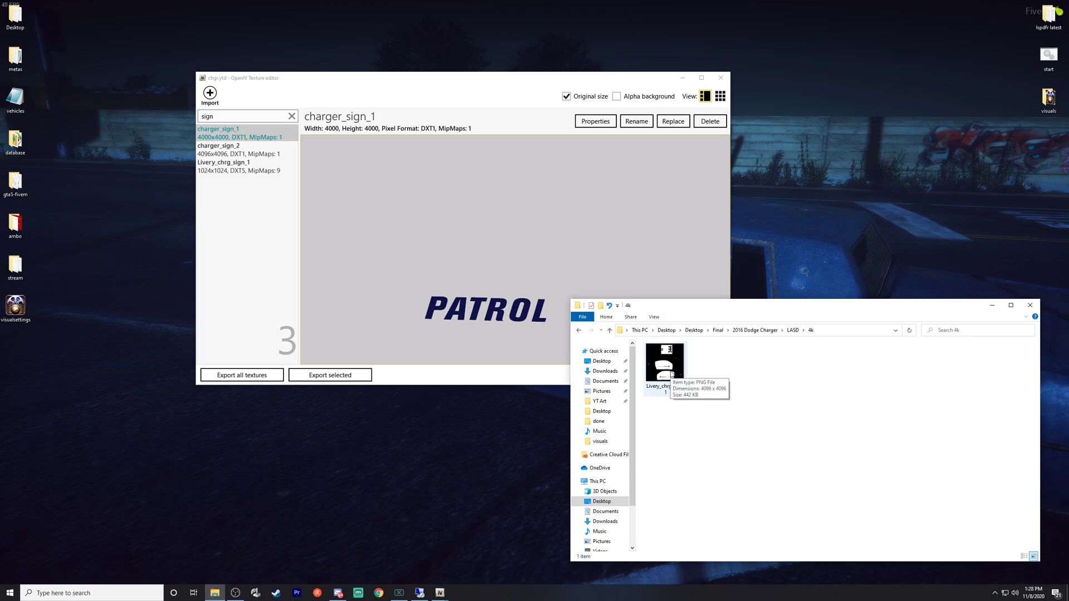
drag(672, 374, 472, 286)
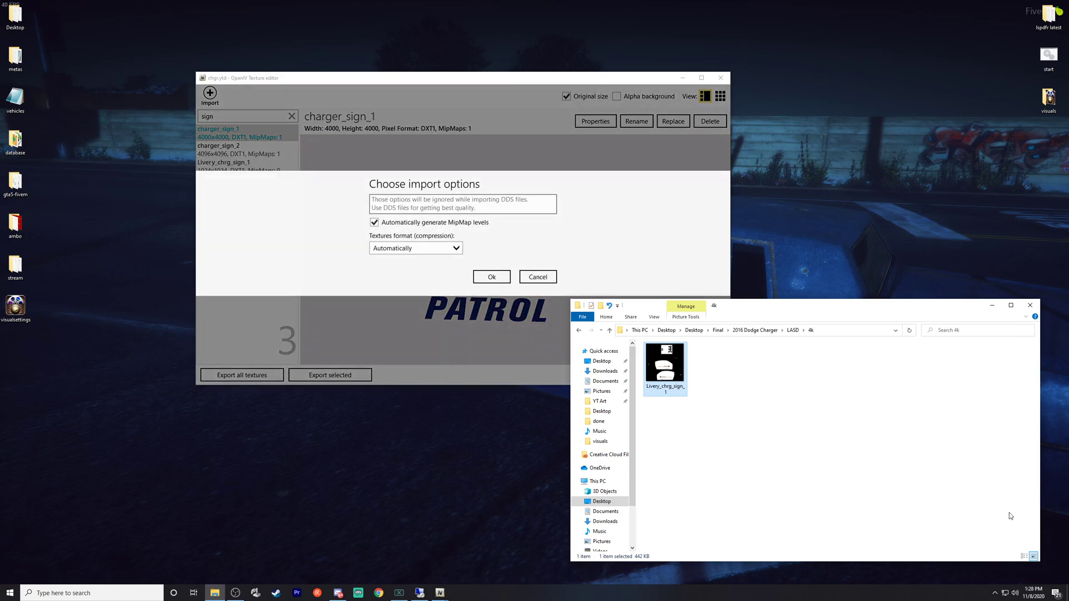
key(Return)
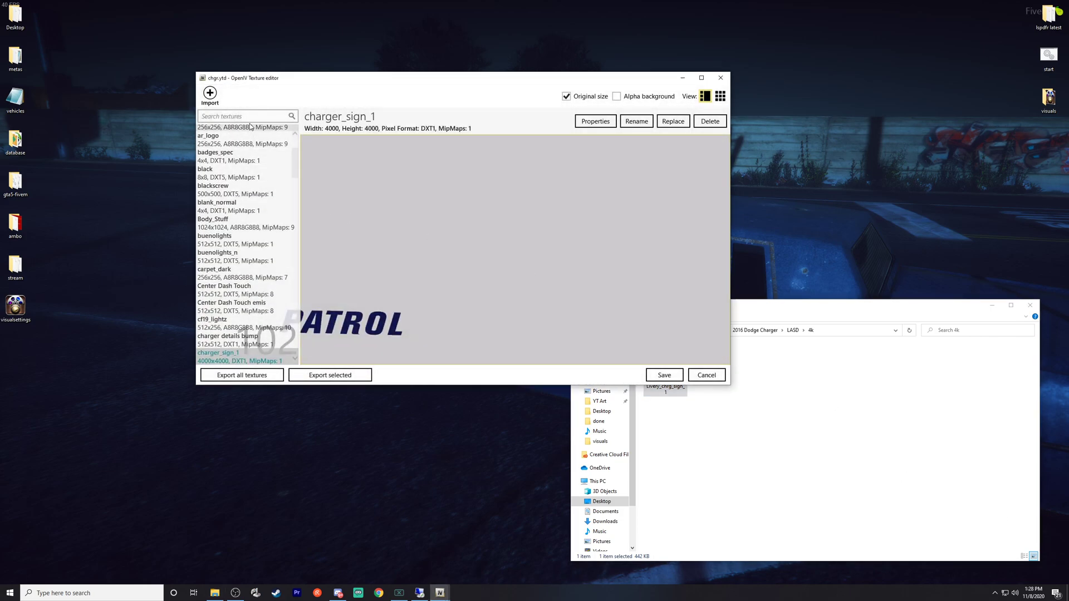
Filter textures by 'sign' and pan across the PATROL texture and charger_sign_2's door handle area.
text(sign)
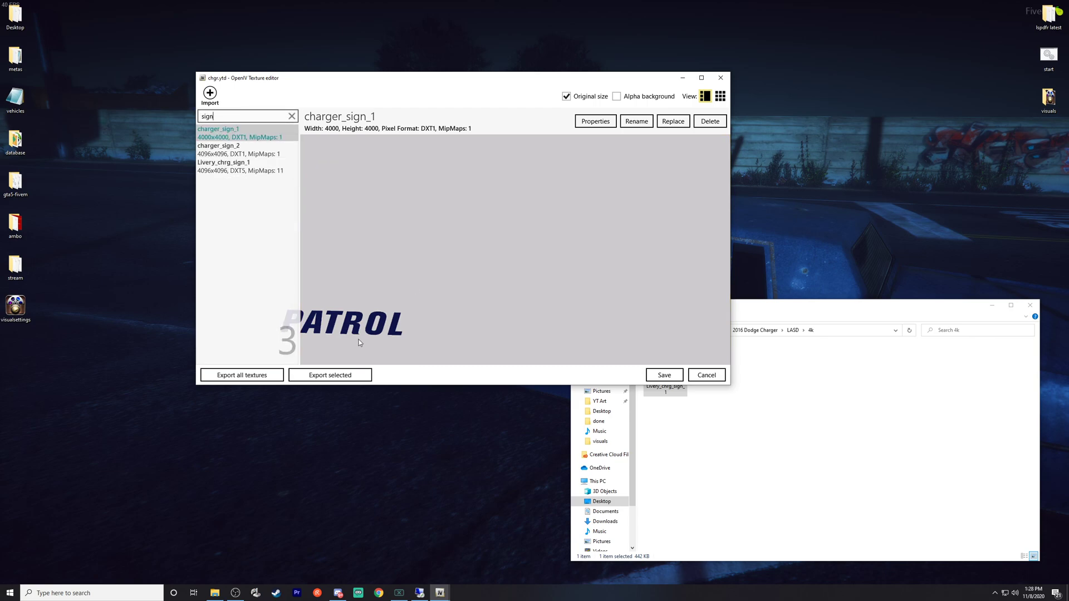
drag(407, 271, 500, 236)
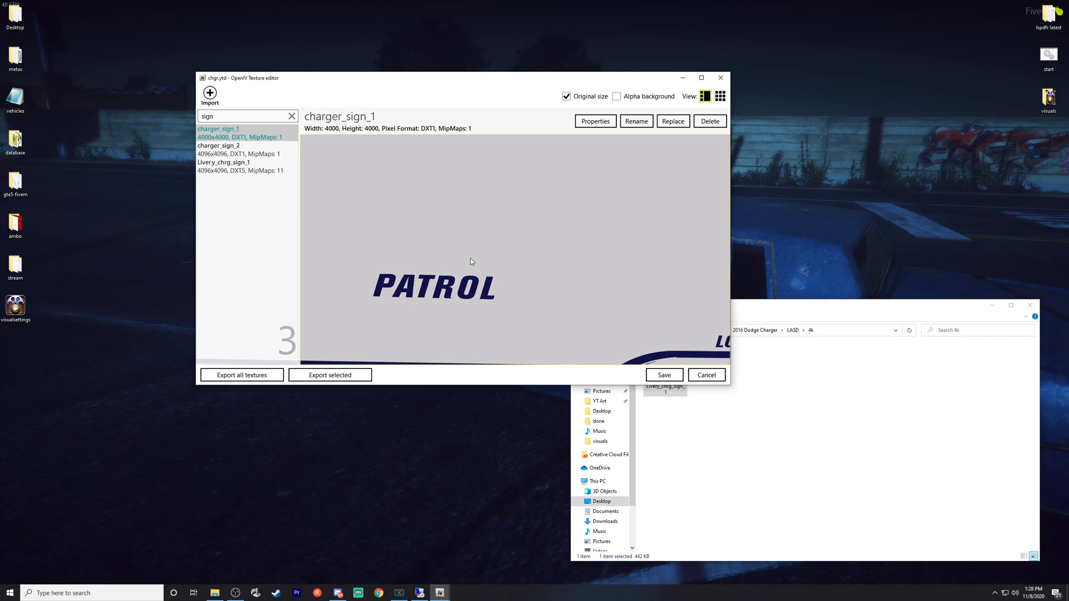
scroll(446, 203, up, 1)
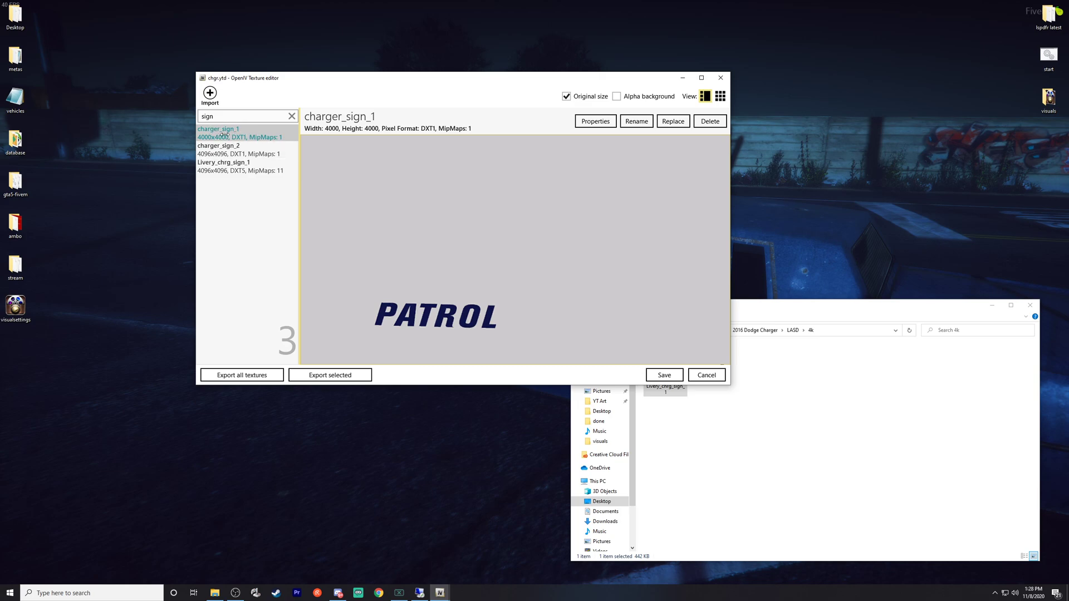
click(245, 149)
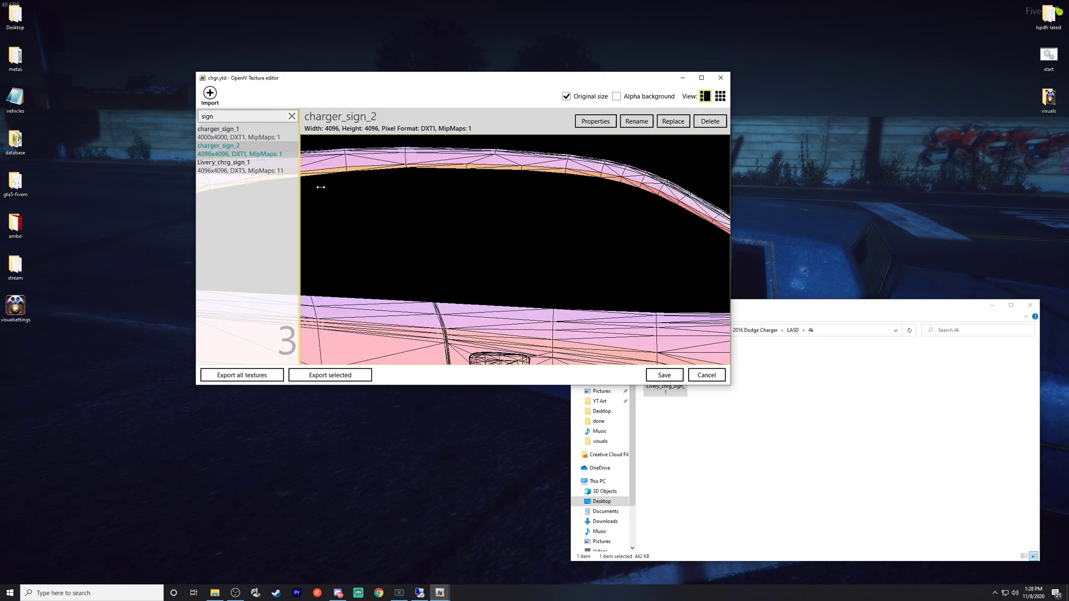
drag(317, 179, 247, 279)
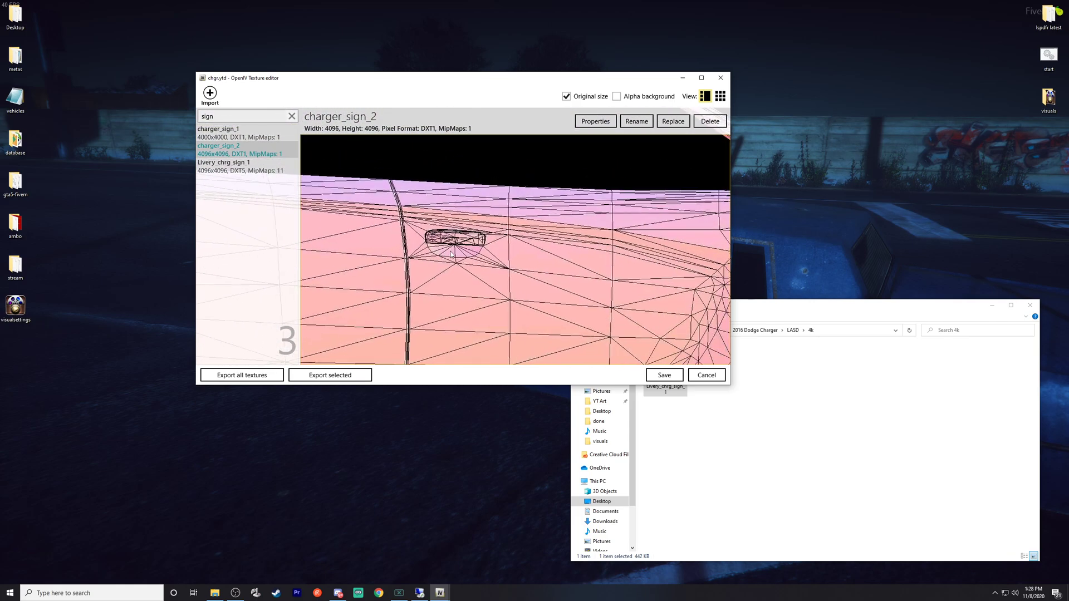
drag(426, 250, 507, 233)
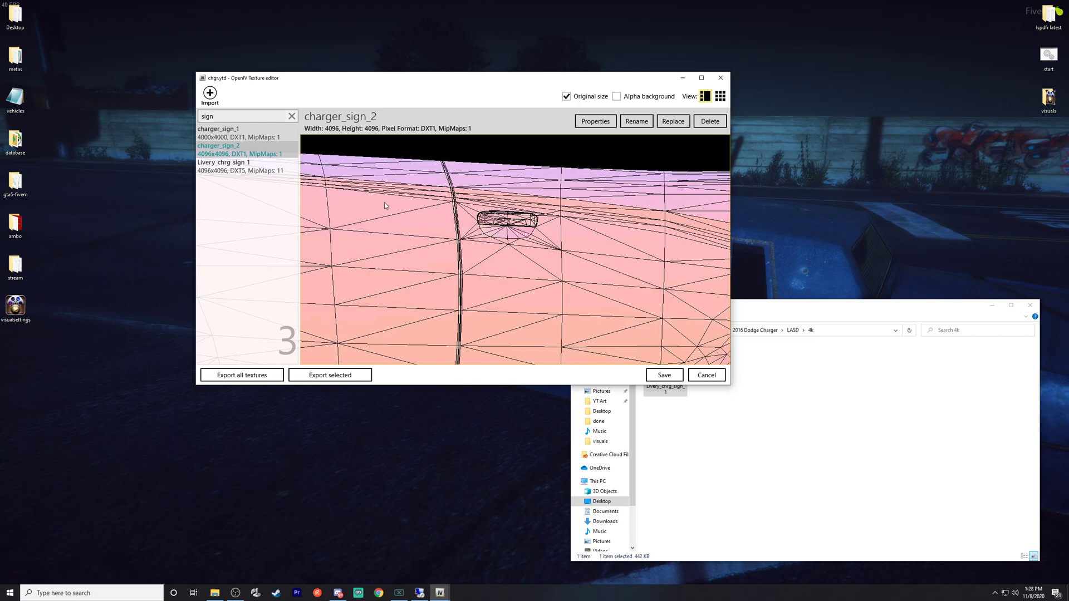
Compare charger_sign_1 with charger_sign_2, then bring up charger_sign_1's context menu.
click(235, 136)
click(240, 150)
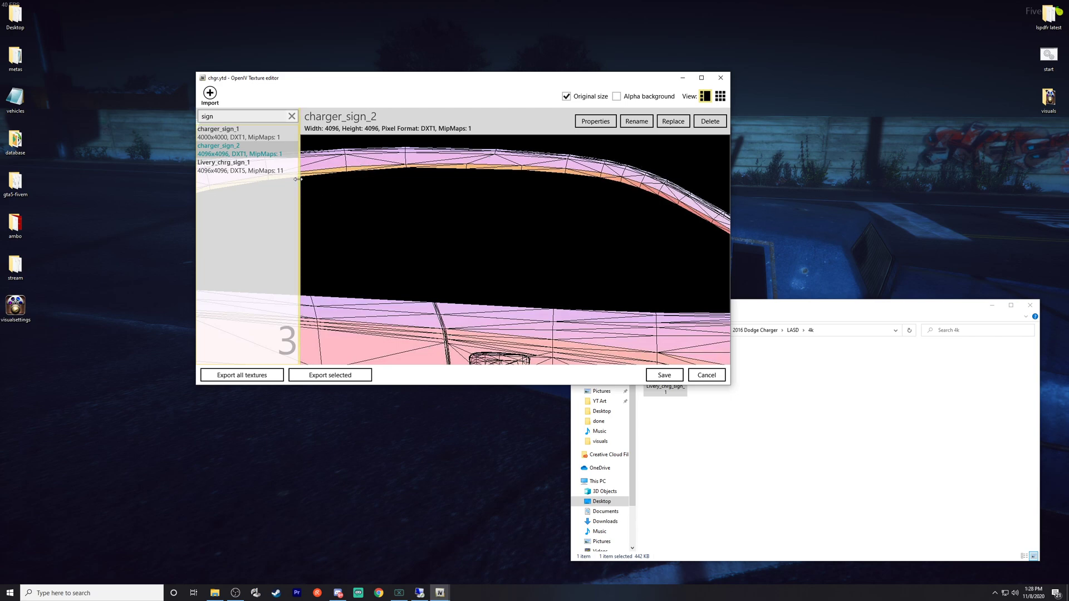
click(223, 136)
right_click(222, 132)
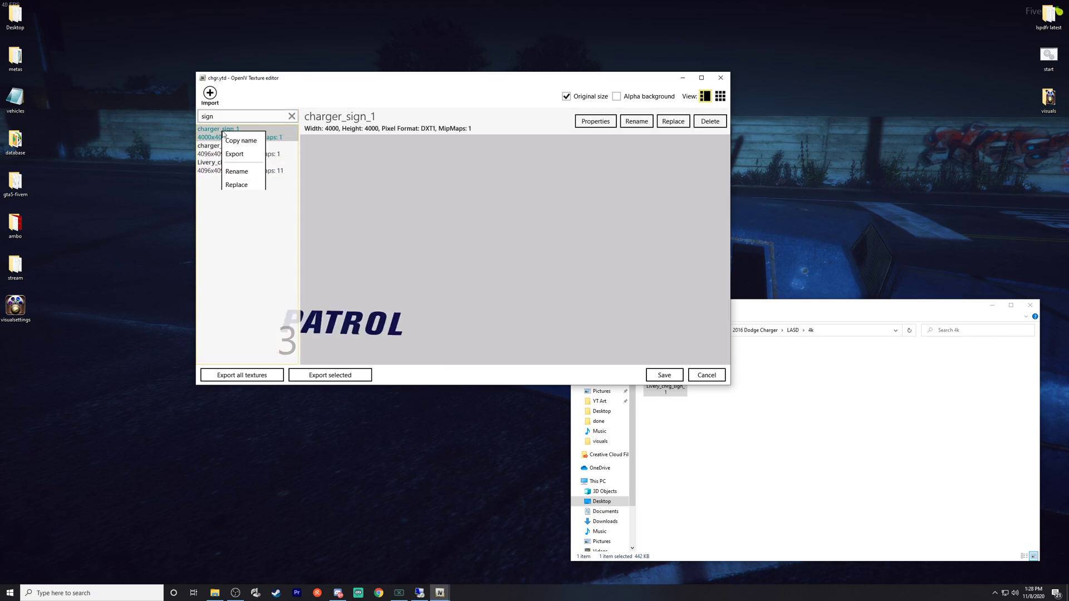
Copy the name charger_sign_1, then rename the original texture to charger_sign_3.
click(252, 143)
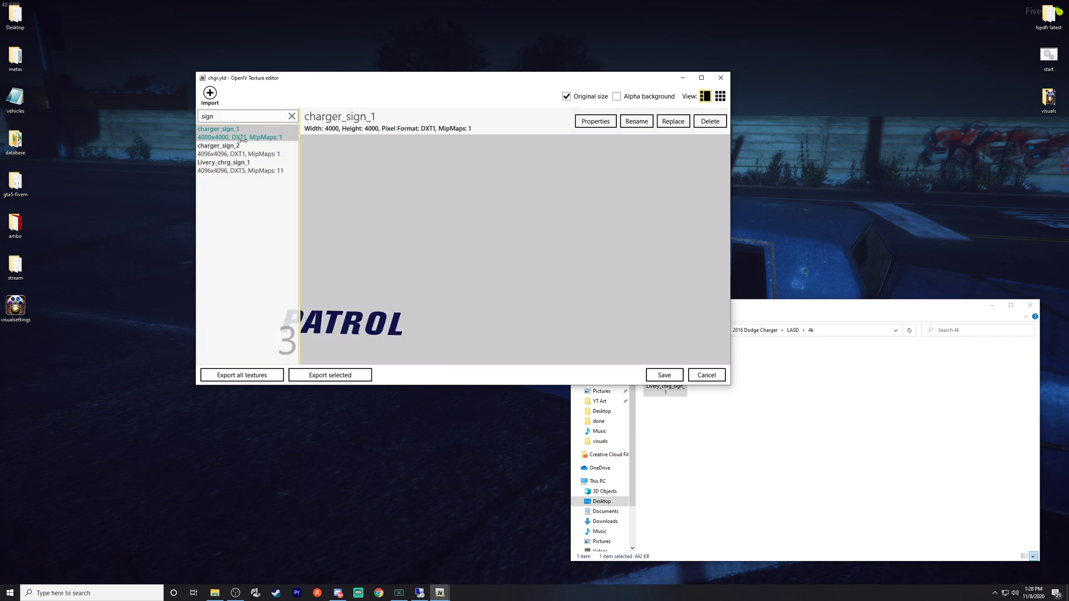
right_click(241, 138)
click(256, 178)
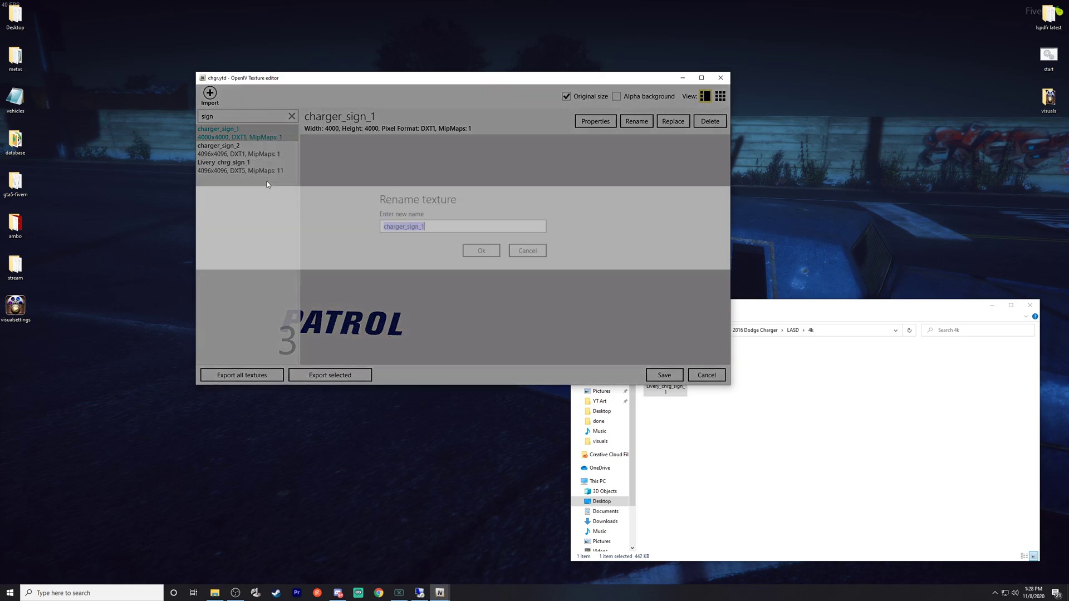
key(End)
key(BackSpace)
key(Return)
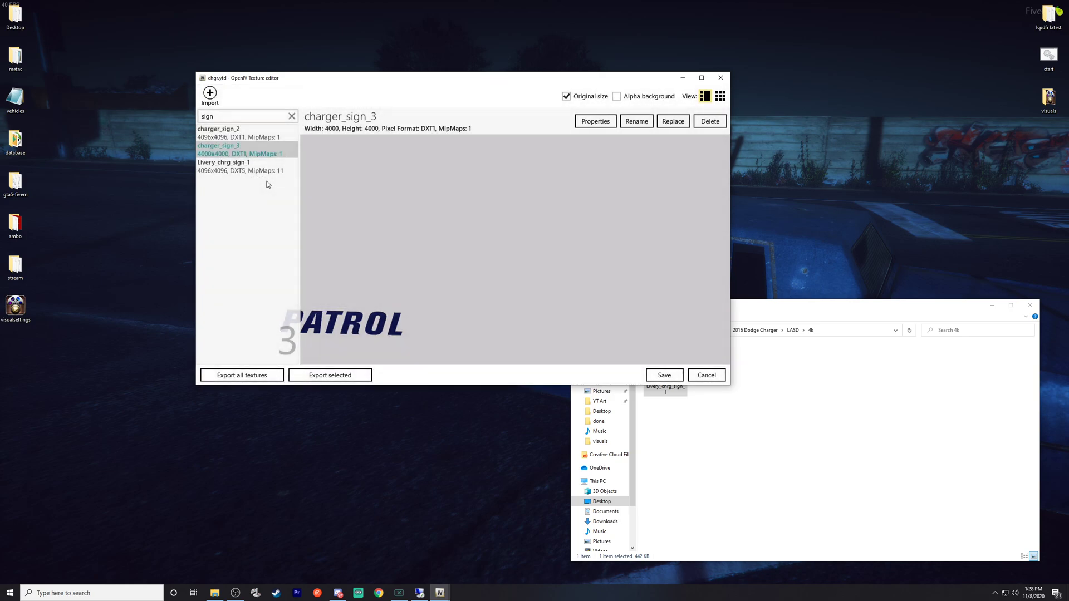
Rename the imported Livery_chrg_sign_1 texture to charger_sign_1 and save chgr.ytd.
click(254, 162)
right_click(254, 162)
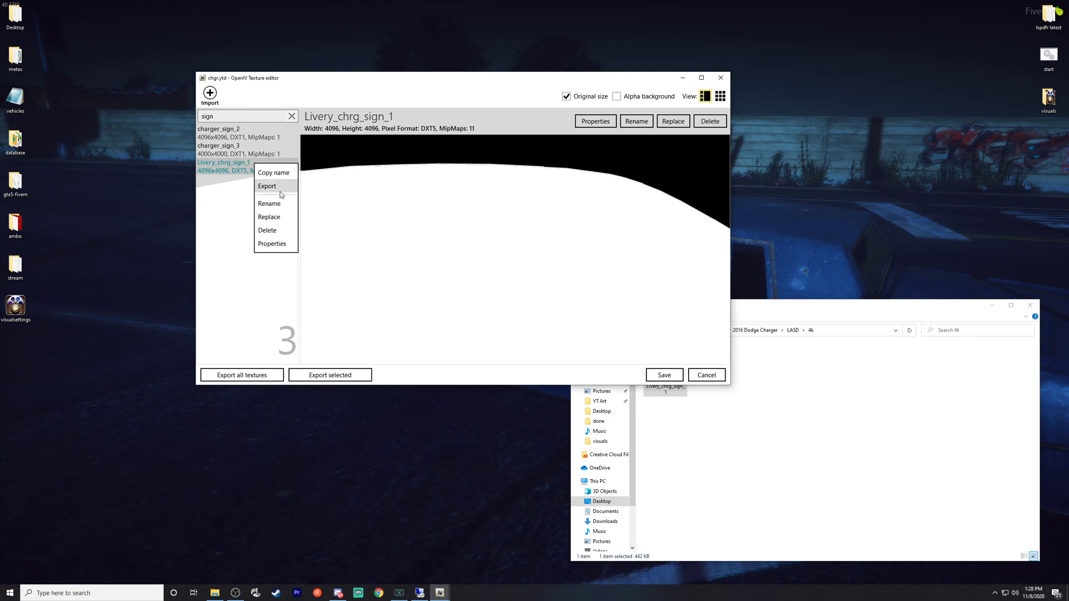
click(269, 204)
key(ctrl+v)
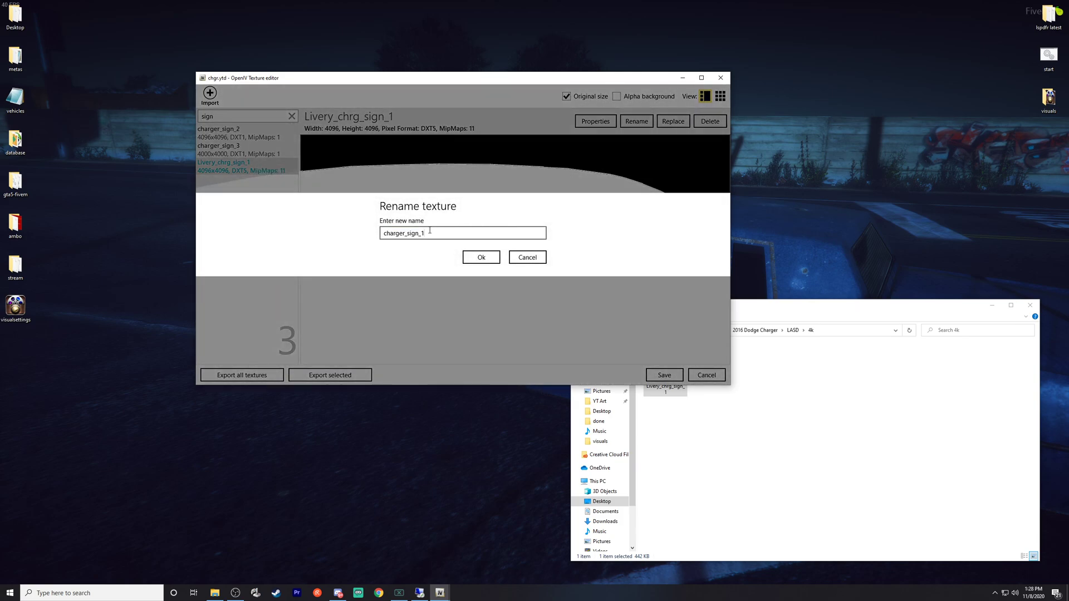
click(477, 259)
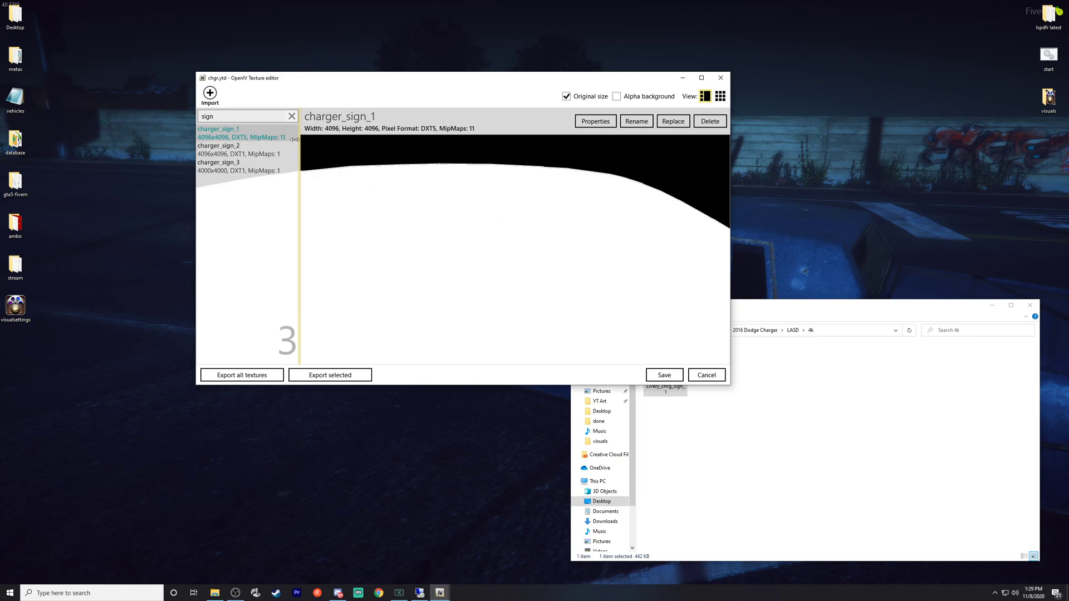
click(668, 373)
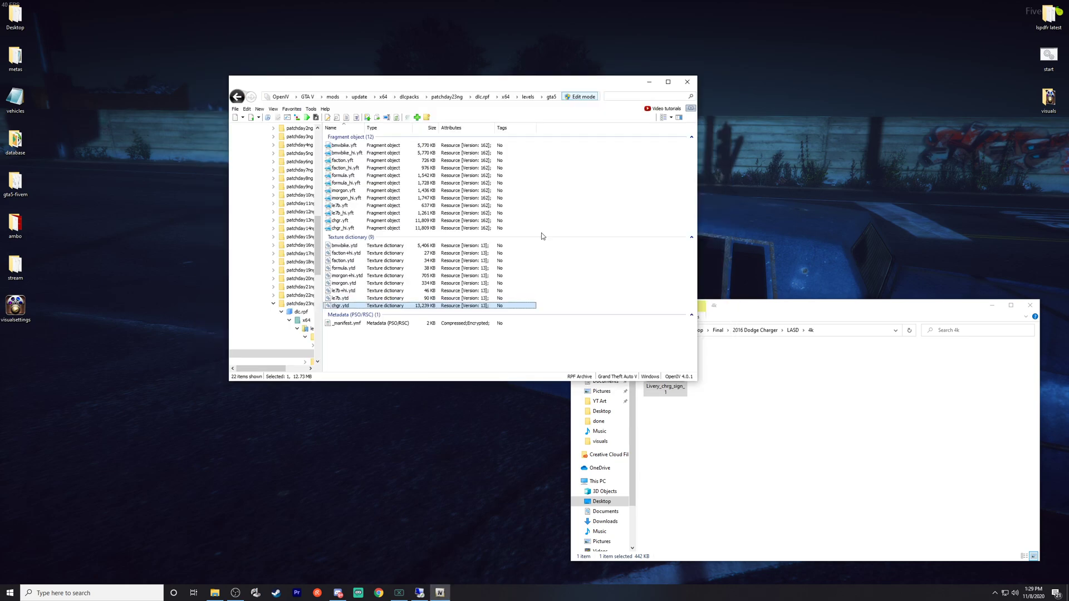
Open chgr_hi.yft and orbit around it to check the Sheriff door, rear and front.
double_click(353, 228)
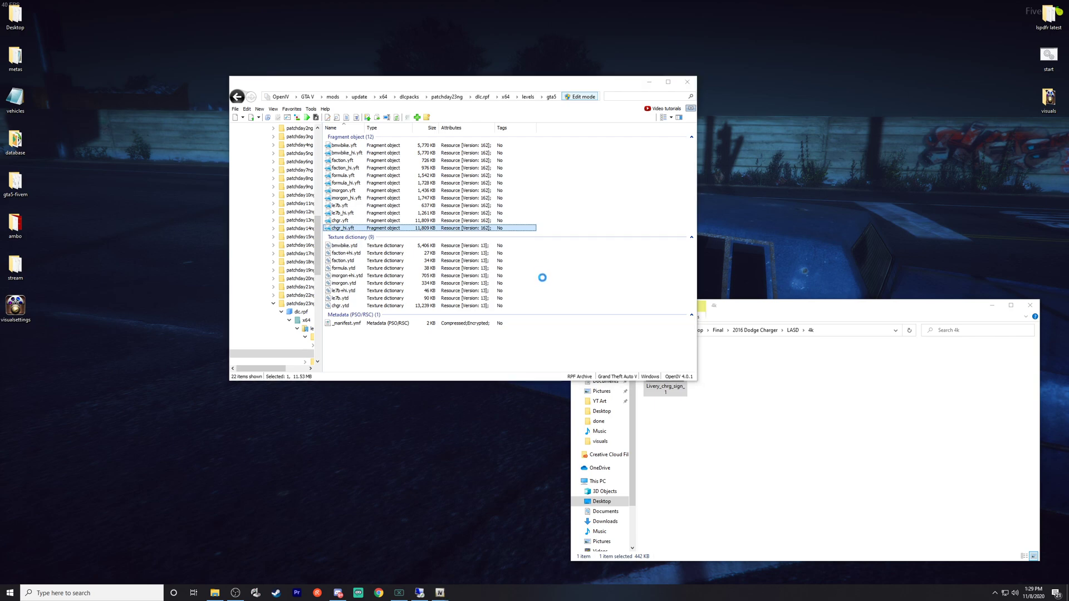
drag(490, 249, 421, 246)
scroll(420, 248, up, 5)
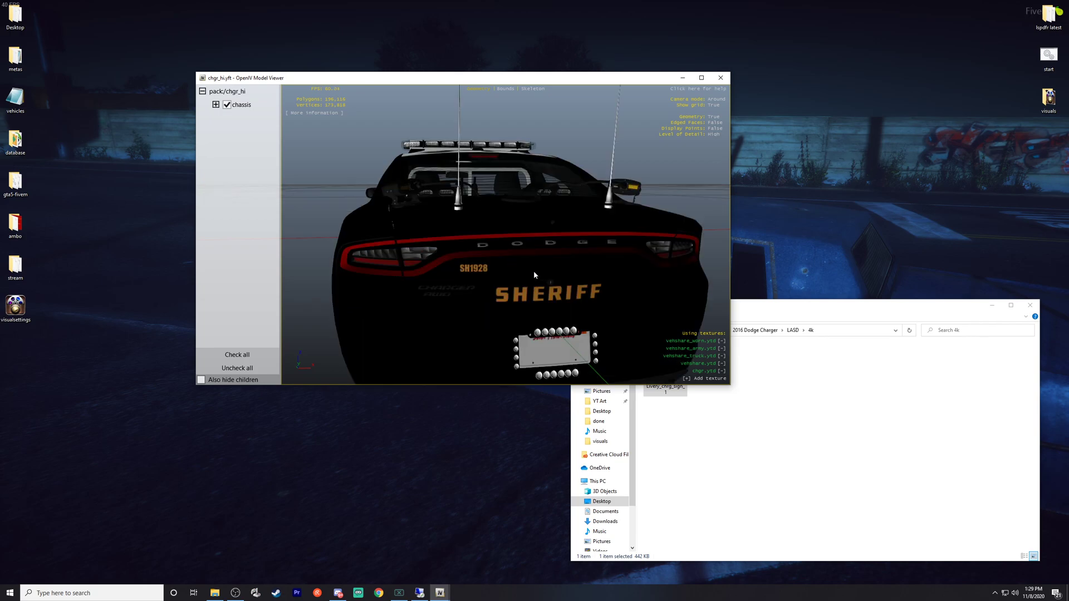
drag(534, 271, 525, 291)
scroll(467, 289, down, 3)
drag(391, 279, 556, 289)
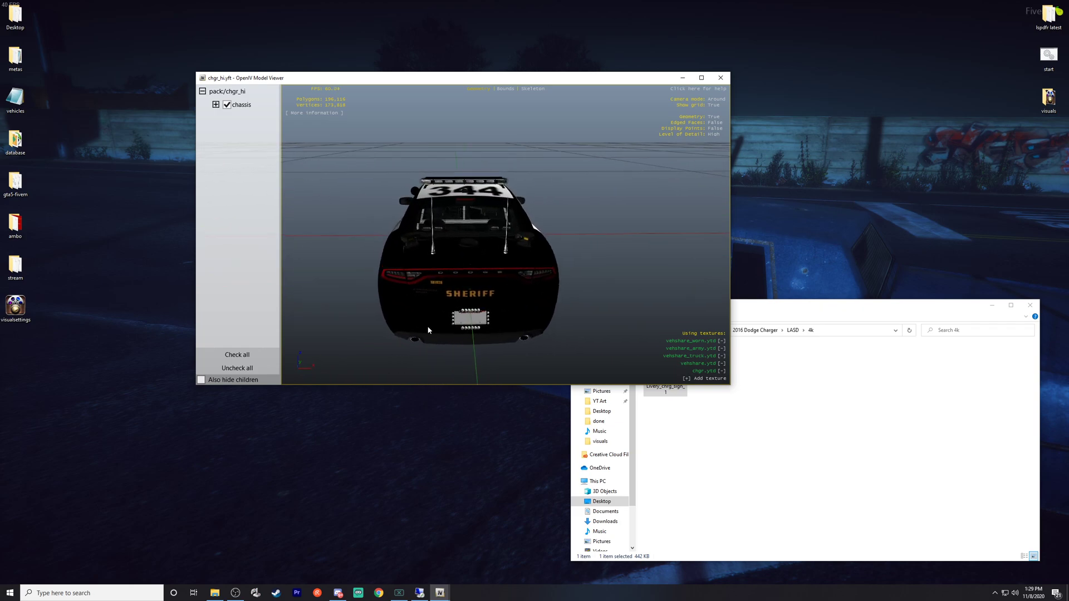
drag(428, 330, 461, 310)
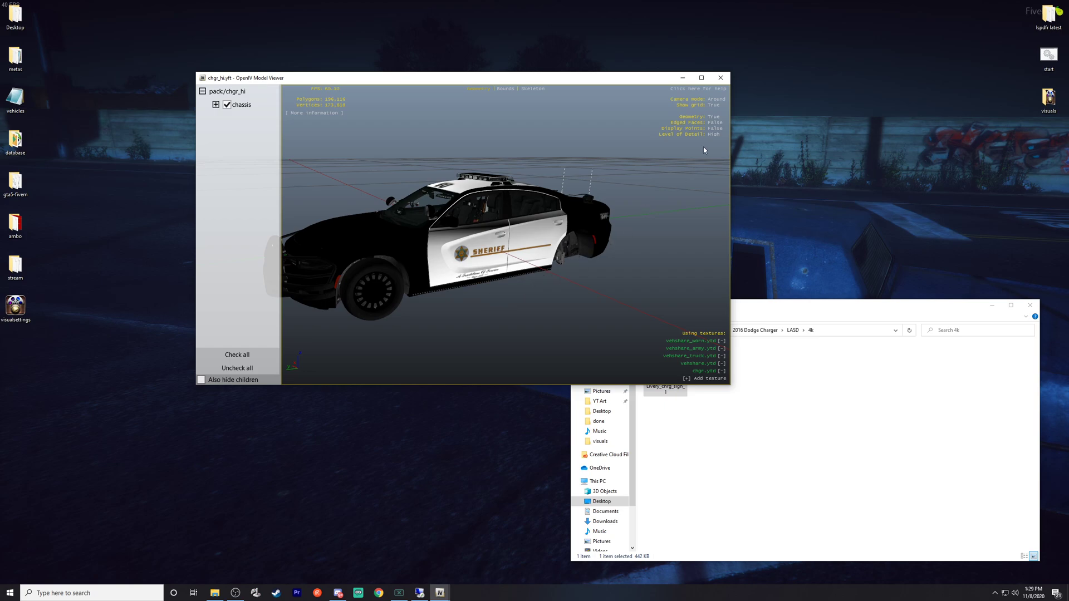
click(726, 79)
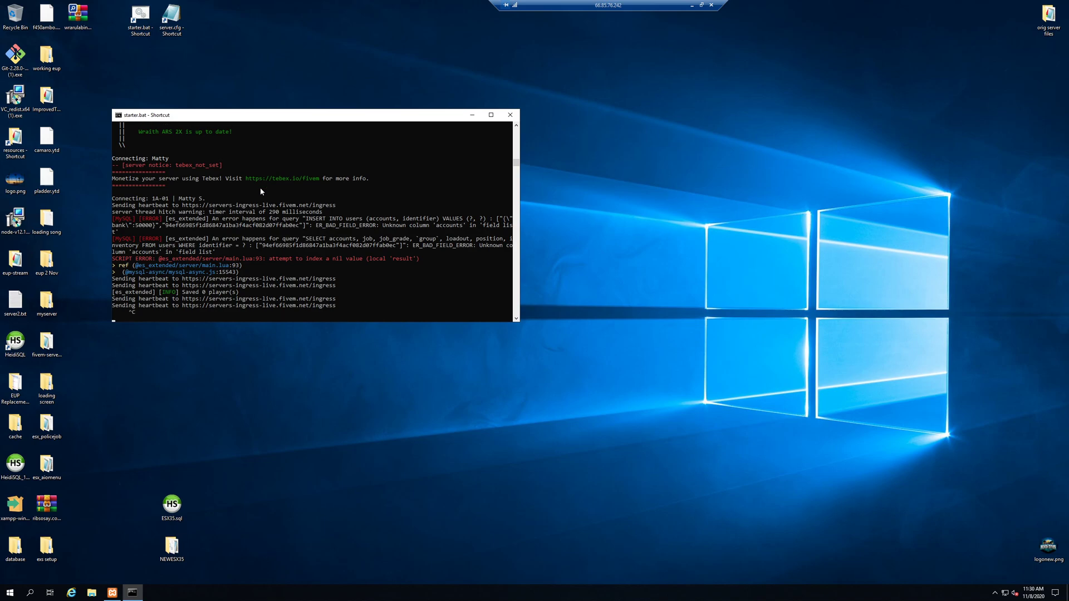
On the server, close the starter.bat console and locate chgr.ytd in resources\zeakorcharger\stream.
key(alt+F4)
double_click(11, 145)
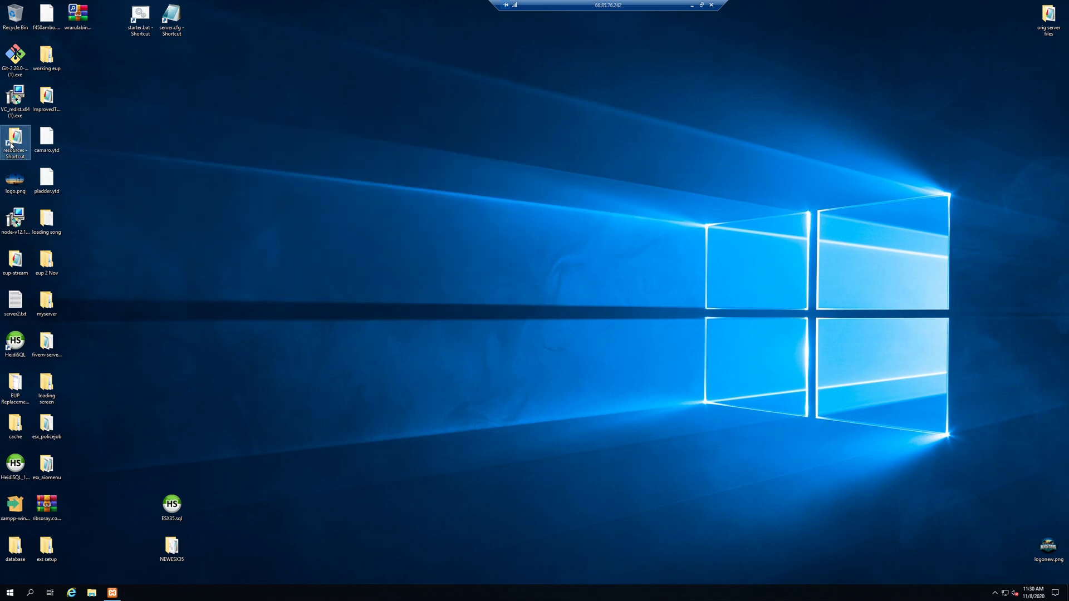
scroll(377, 356, down, 20)
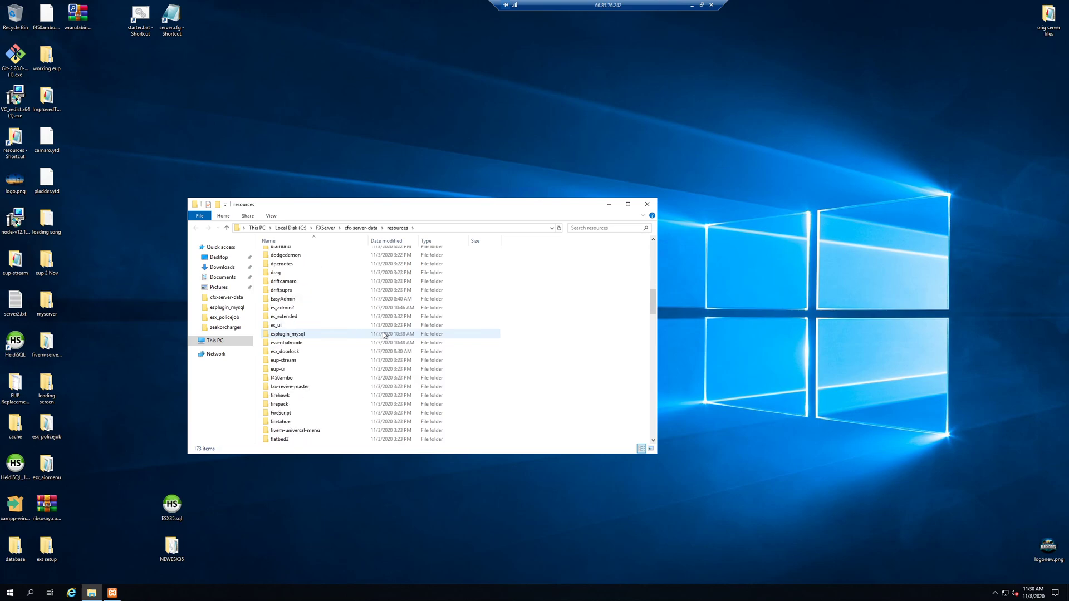
scroll(377, 360, down, 10)
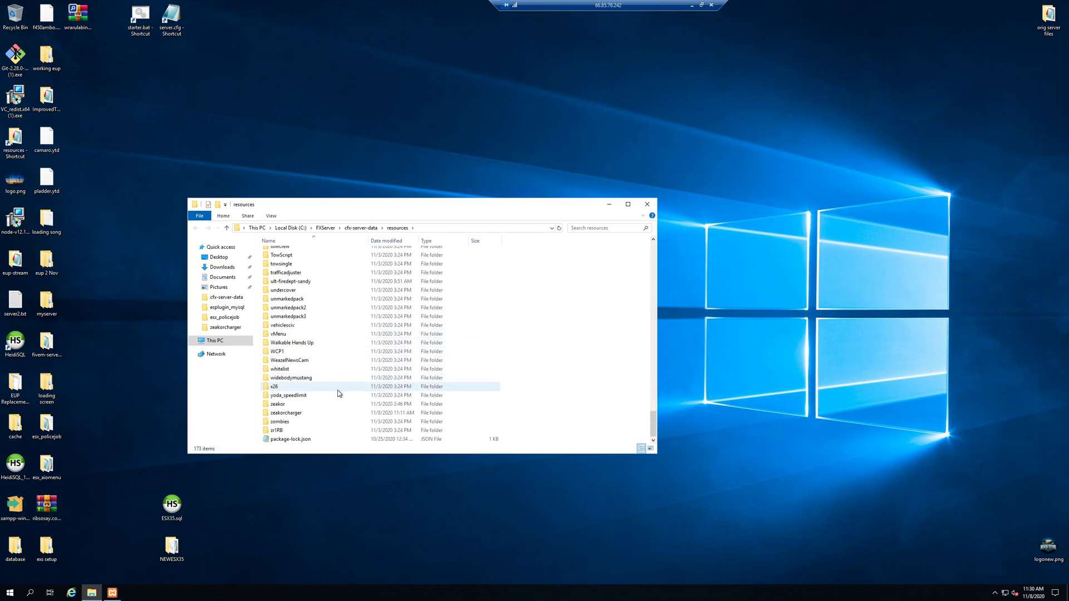
double_click(294, 413)
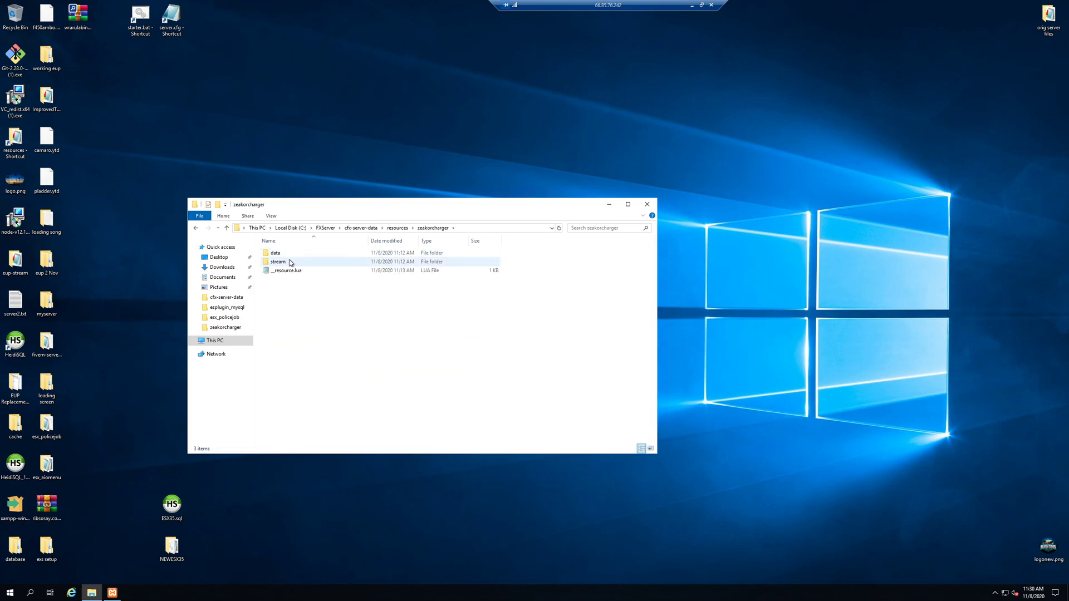
double_click(281, 262)
click(286, 263)
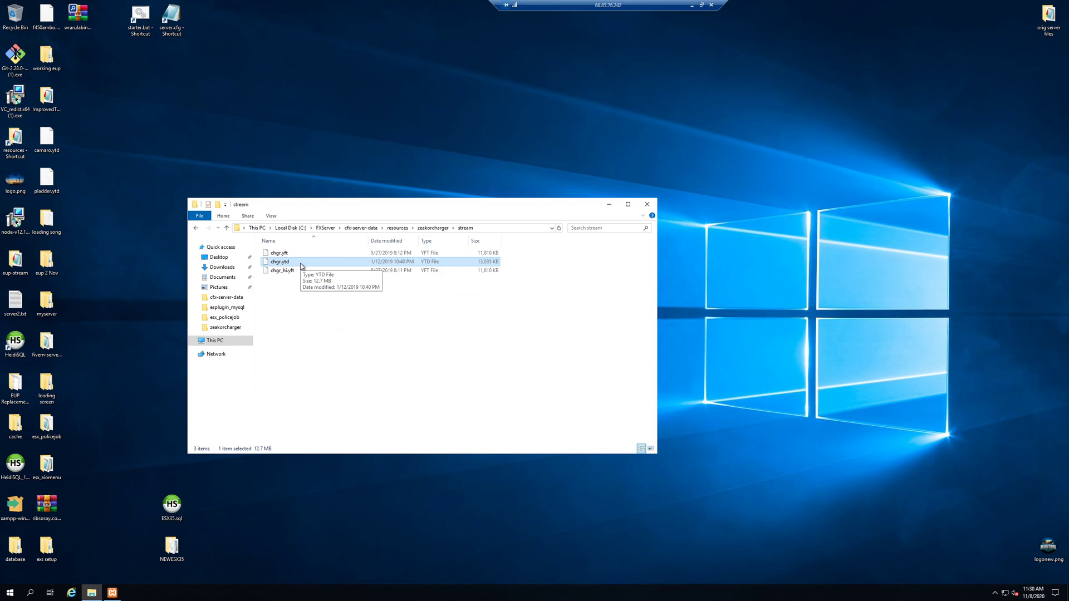
click(692, 5)
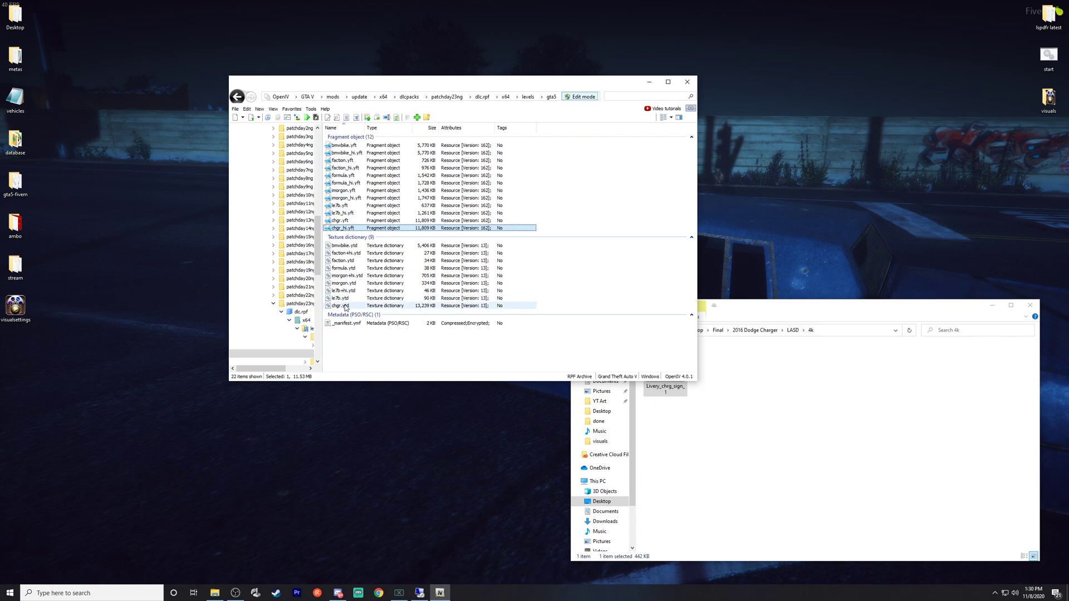
Export the updated chgr.ytd to the local 4k folder and replace the server's copy in the zeakorcharger stream folder.
drag(345, 308, 756, 393)
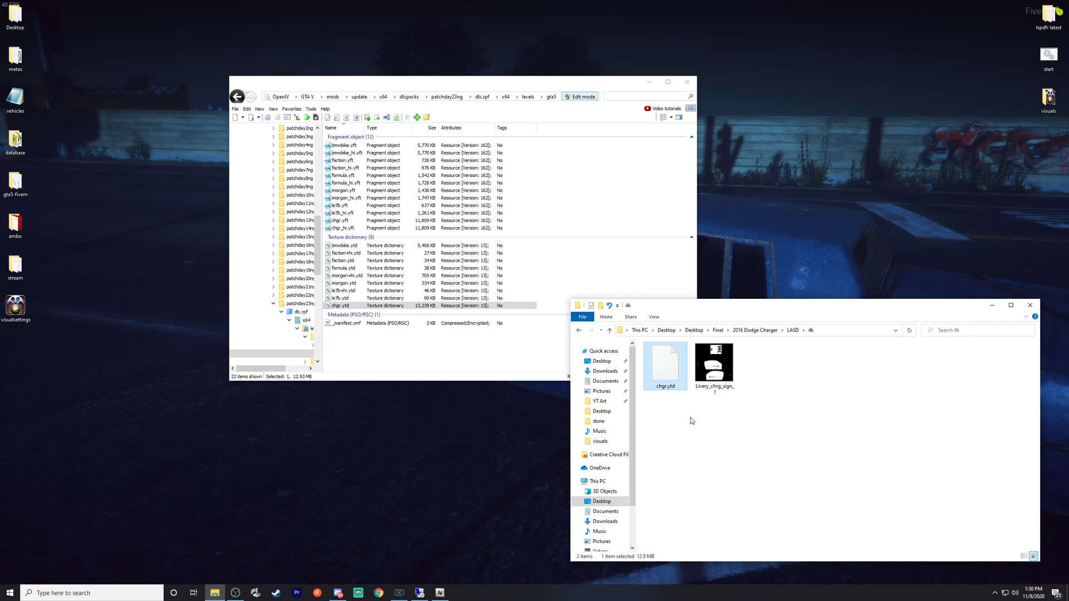
click(422, 588)
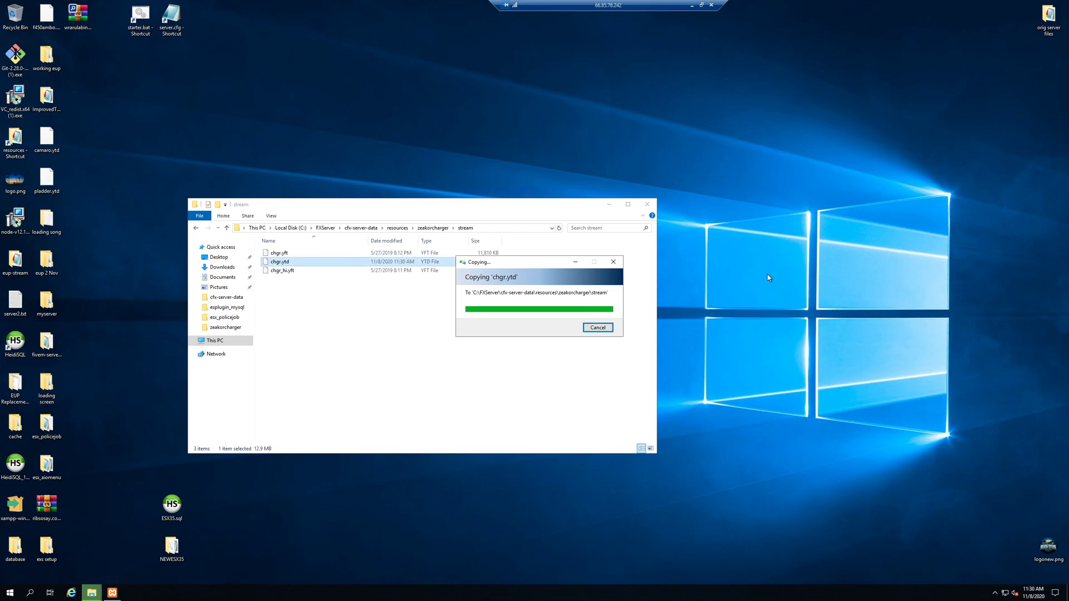
click(646, 204)
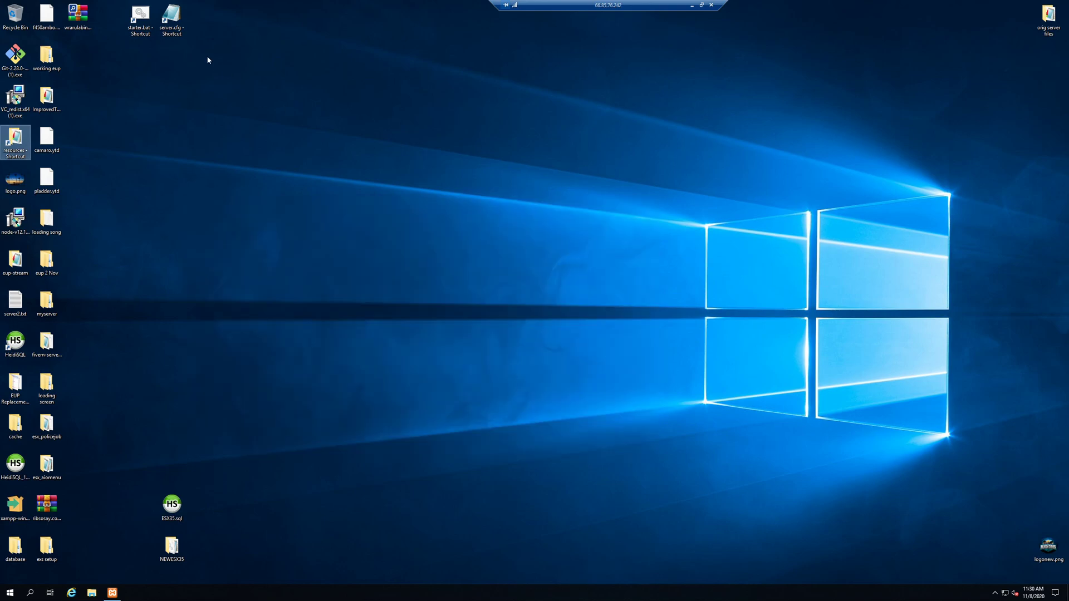
Restart the server from the starter.bat shortcut and rejoin it in FiveM.
double_click(143, 29)
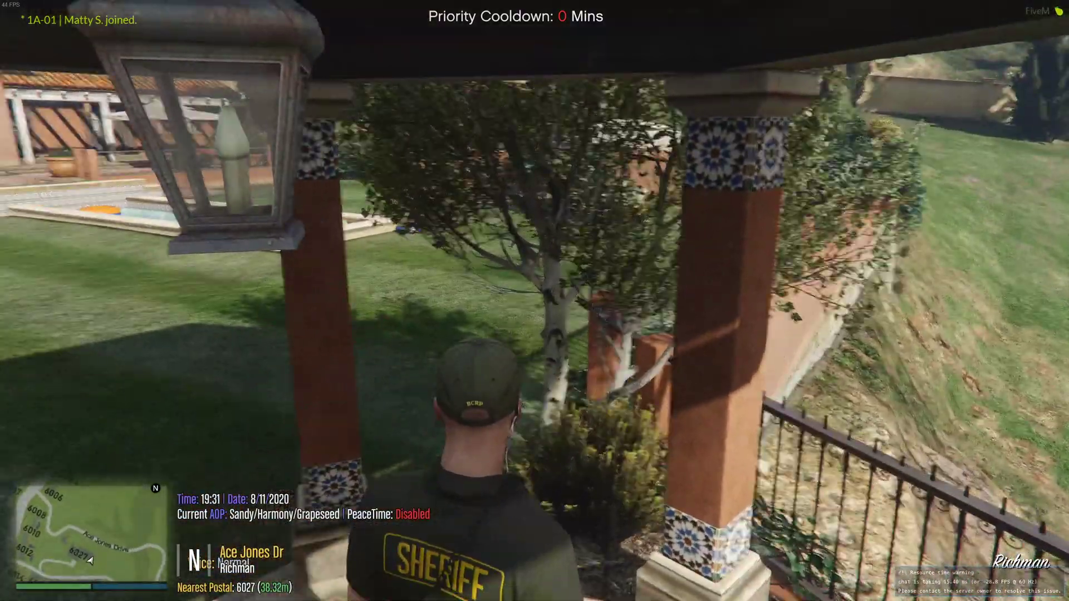
Walk onto the lawn and spawn the chgr Charger through vMenu's Vehicle Spawner by model name.
key(w)
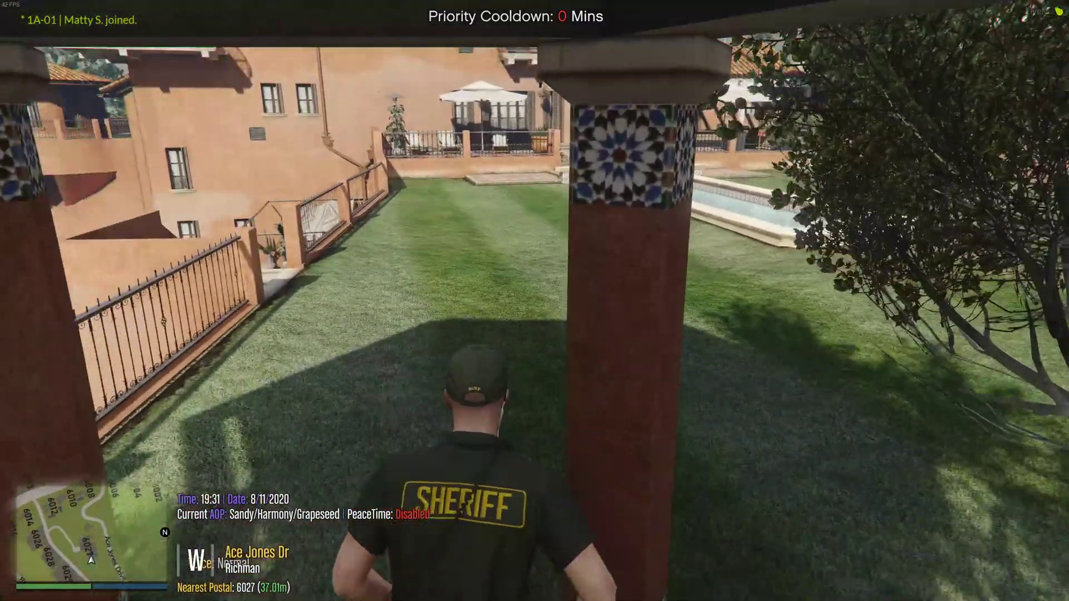
key(w)
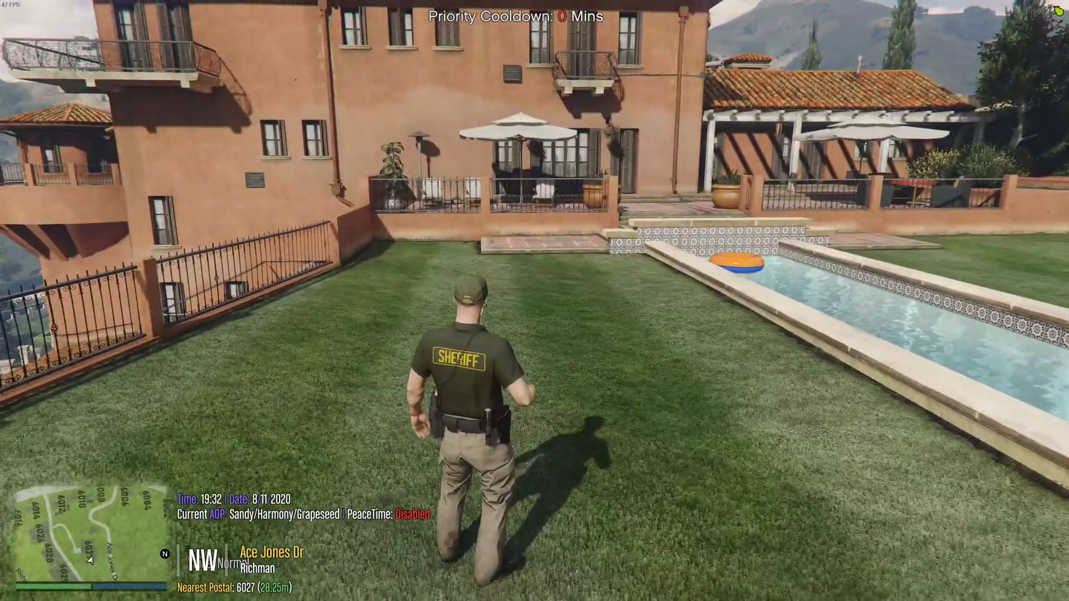
key(m)
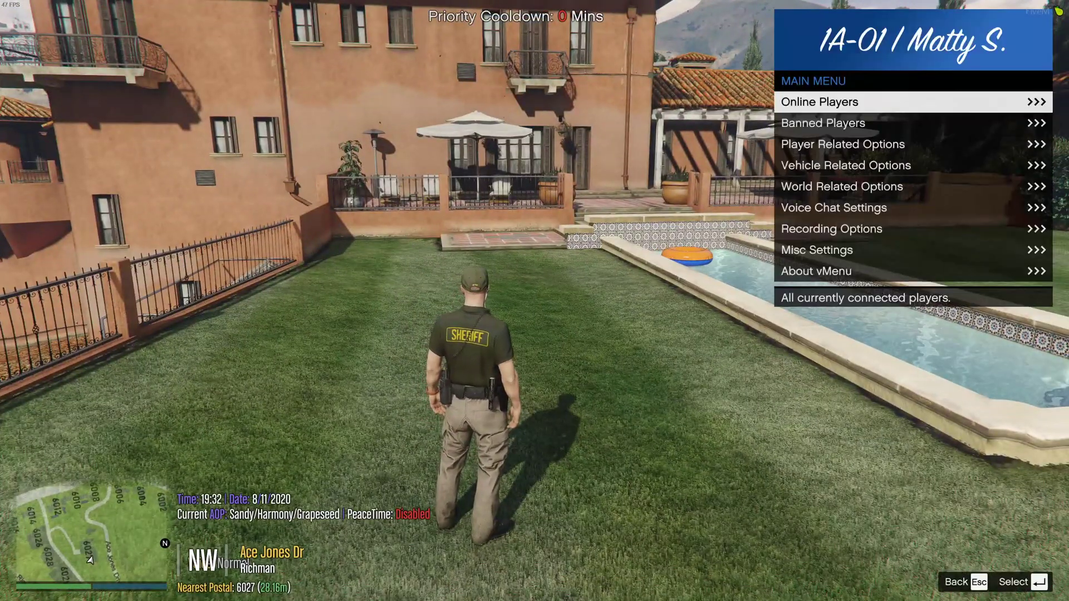
key(Down)
key(Down)
key(Down)
key(Return)
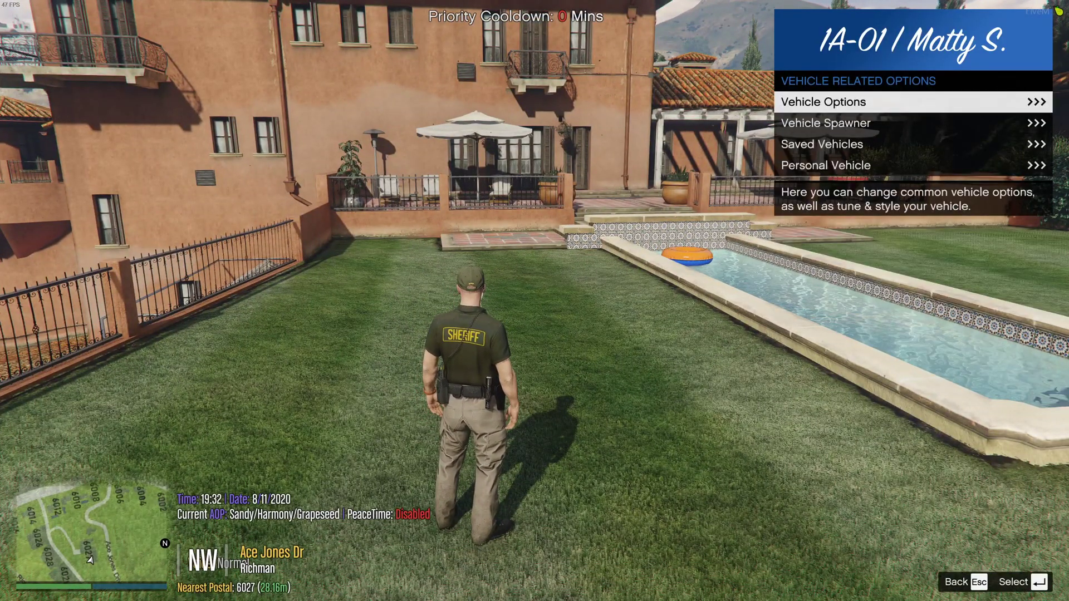
key(Down)
key(Return)
key(Return)
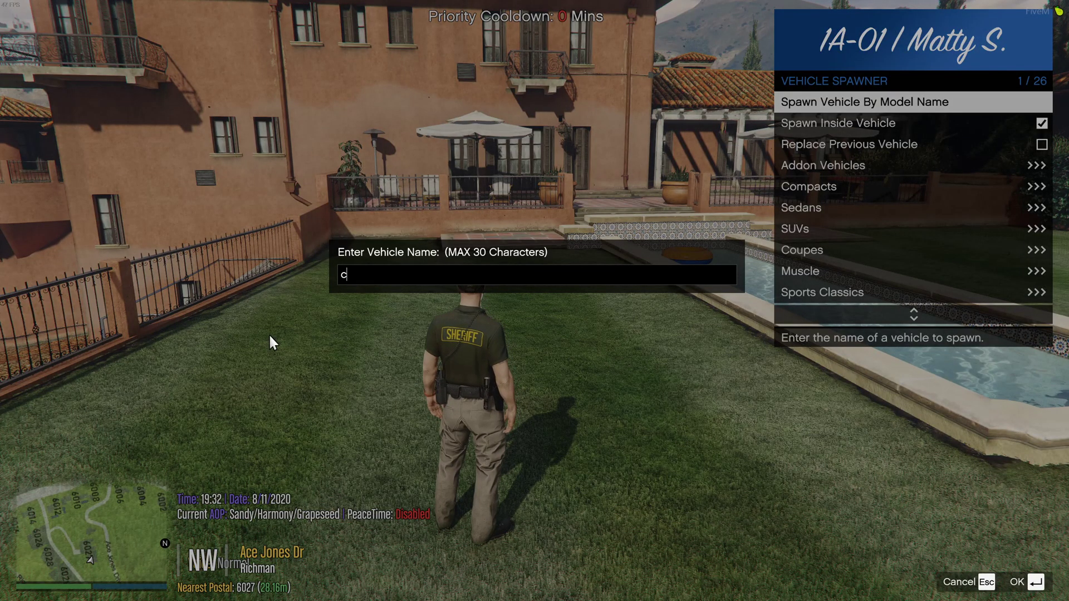
key(Return)
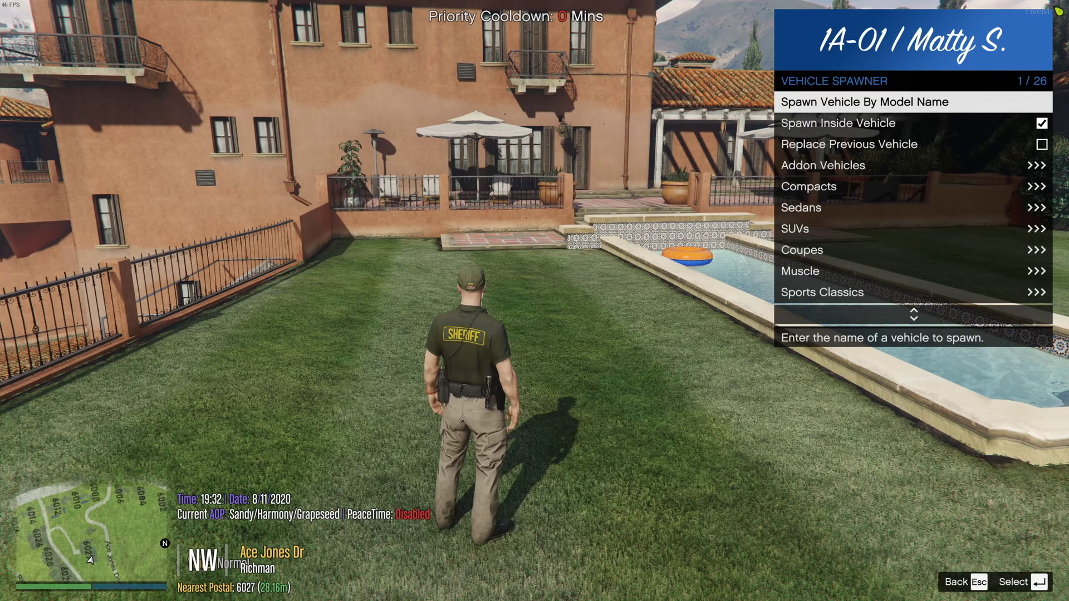
Set the Charger's livery to the black-and-white Sheriff design (Livery #2) in the Mod Menu.
key(Escape)
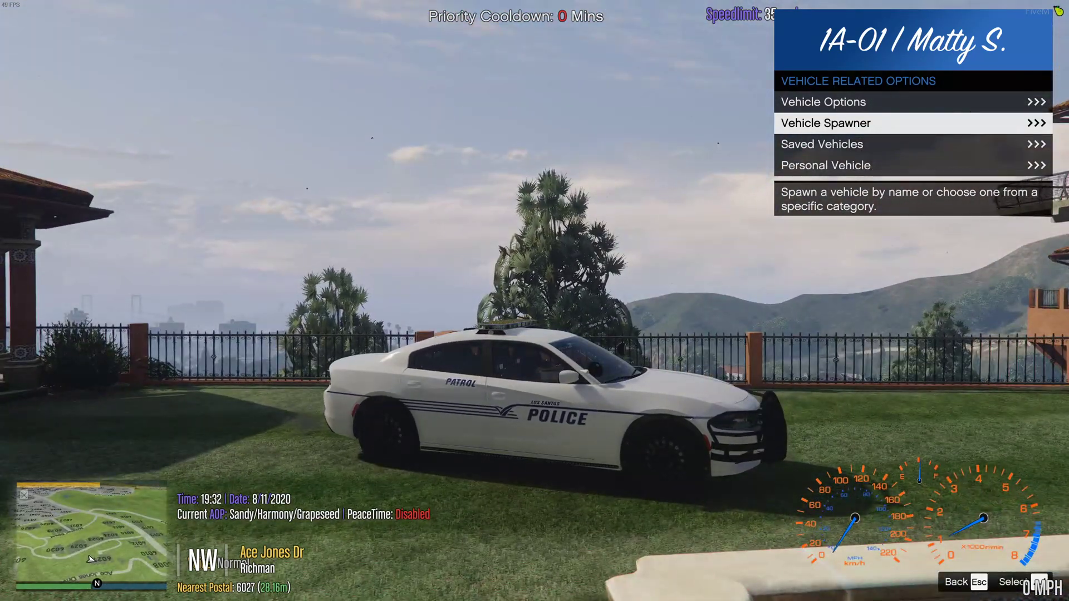
key(Up)
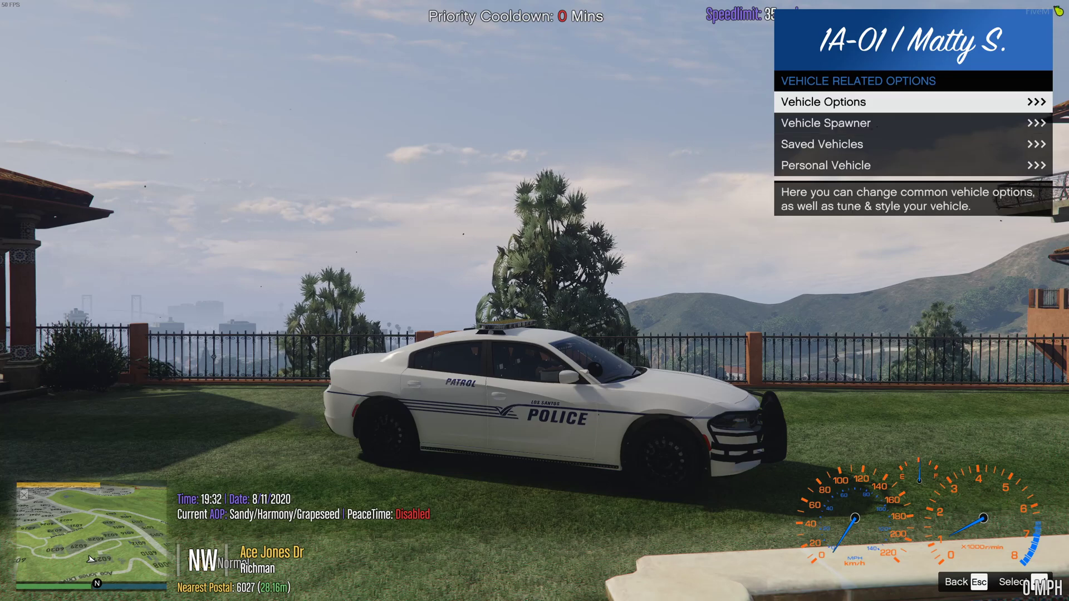
key(Return)
key(Down)
key(Down)
key(Down)
key(Down)
key(Down)
key(Down)
key(Down)
key(Down)
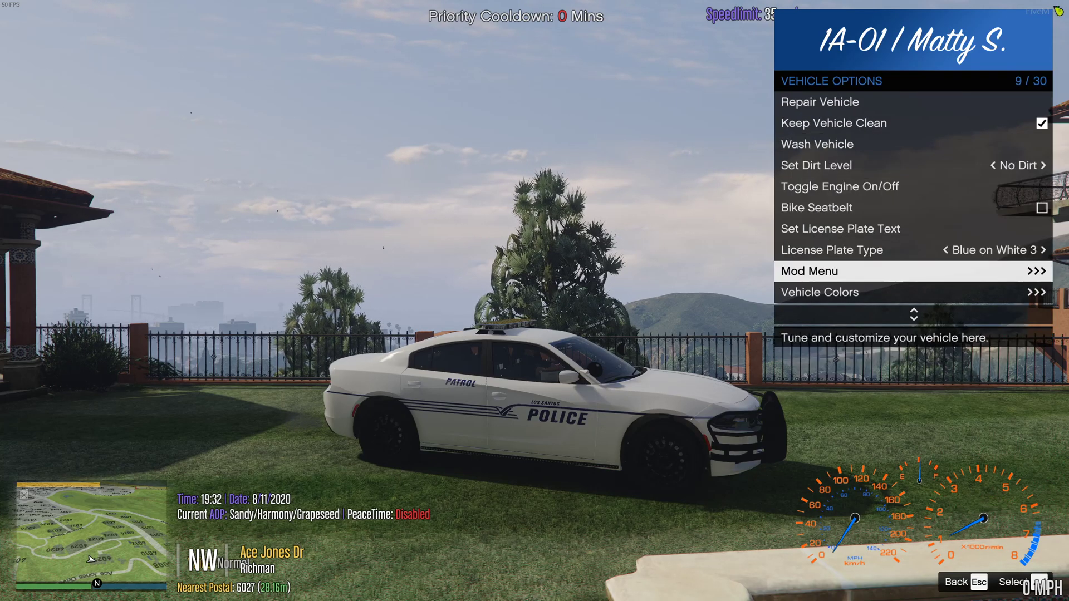
key(Down)
key(Return)
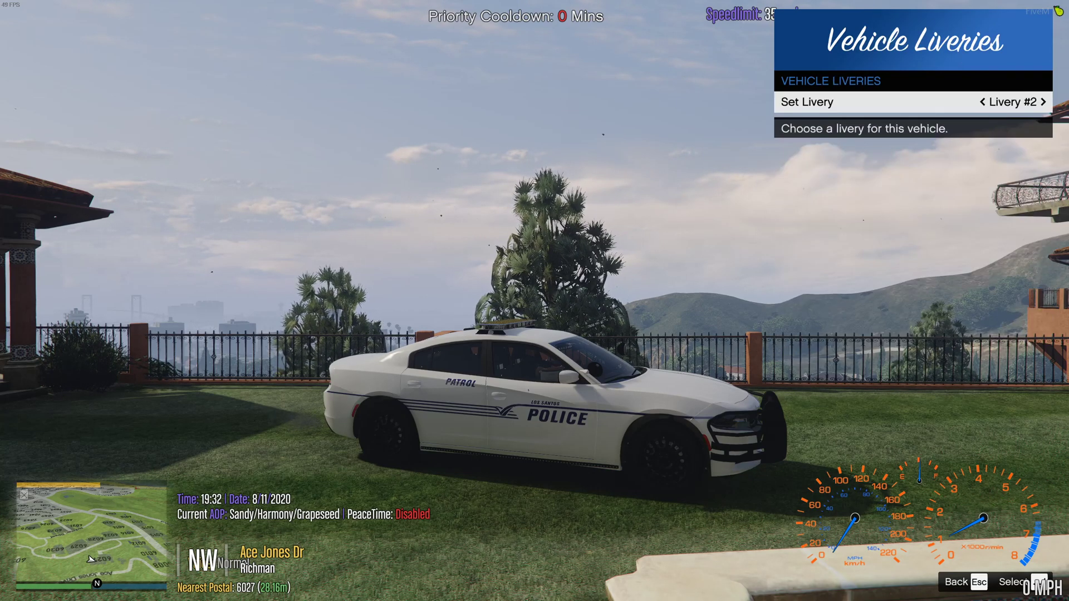
key(Left)
key(Left)
key(Escape)
key(Escape)
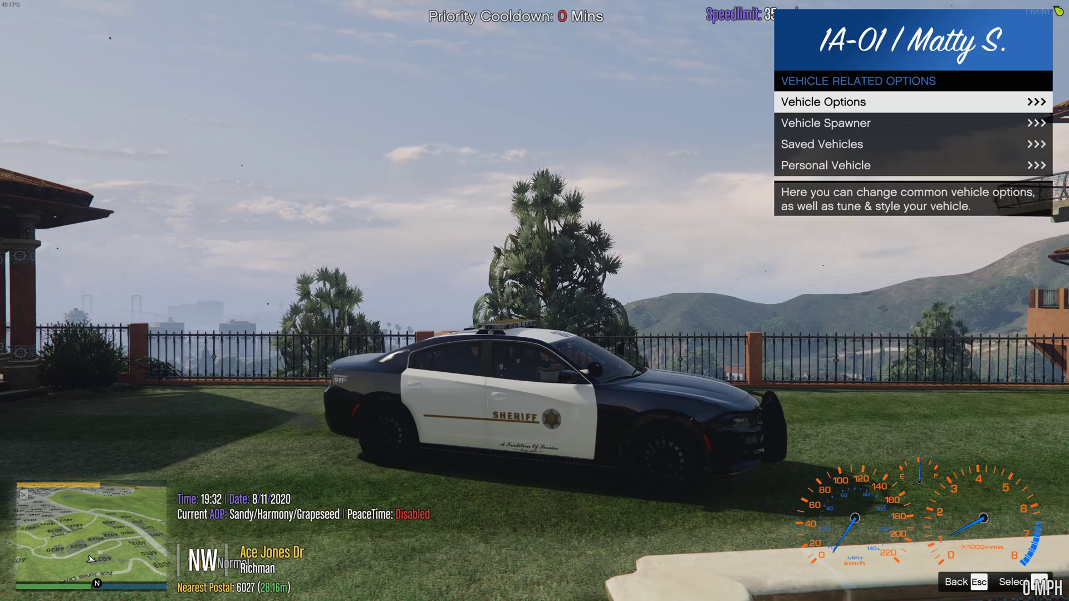
key(Escape)
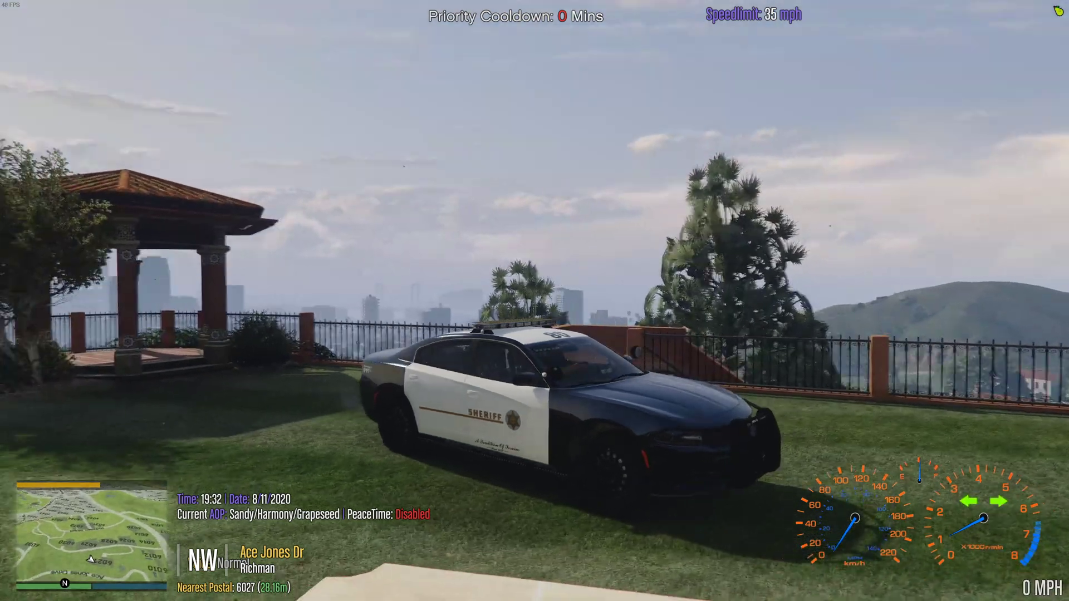